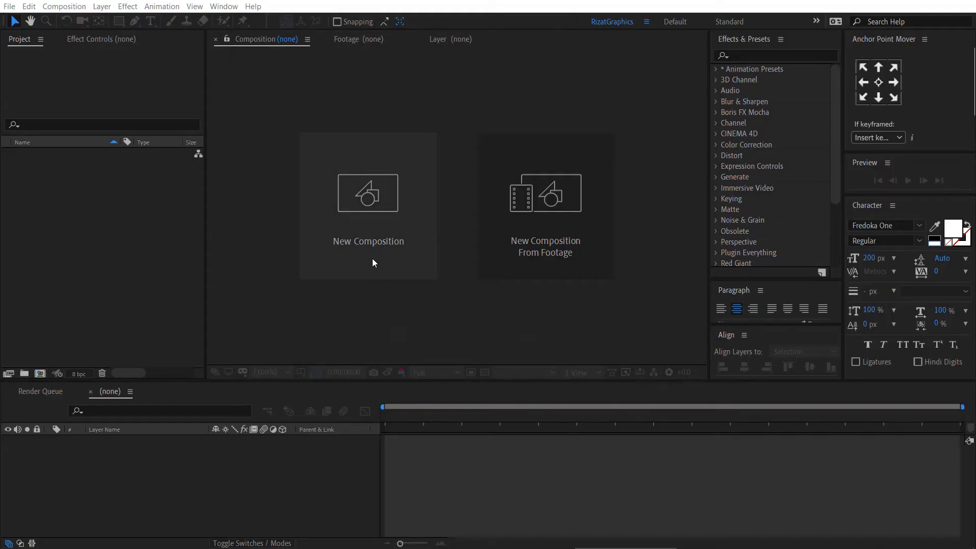
Make a new 'Liquid Text' comp at 1920×1080, 30 fps, lasting 0:00:10:00.
click(372, 259)
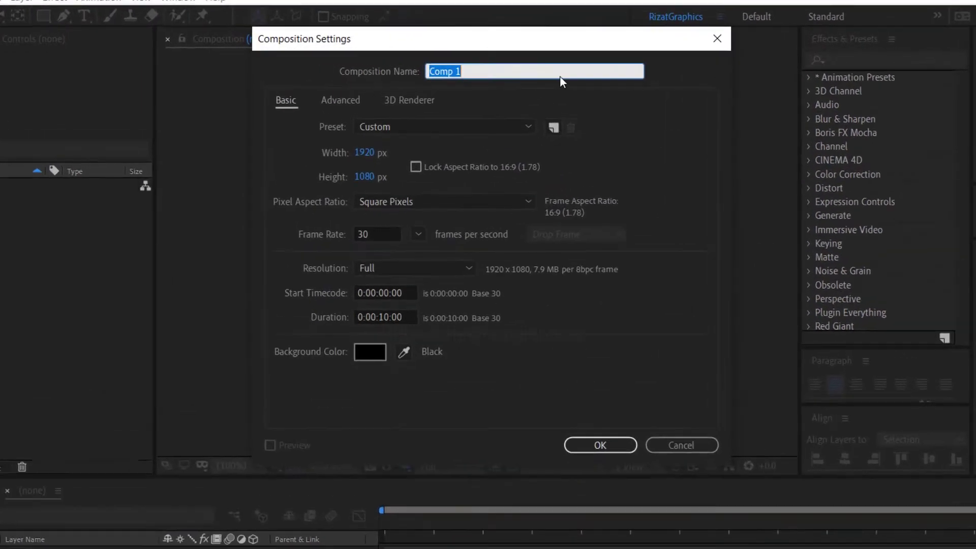
text(Liquid Text)
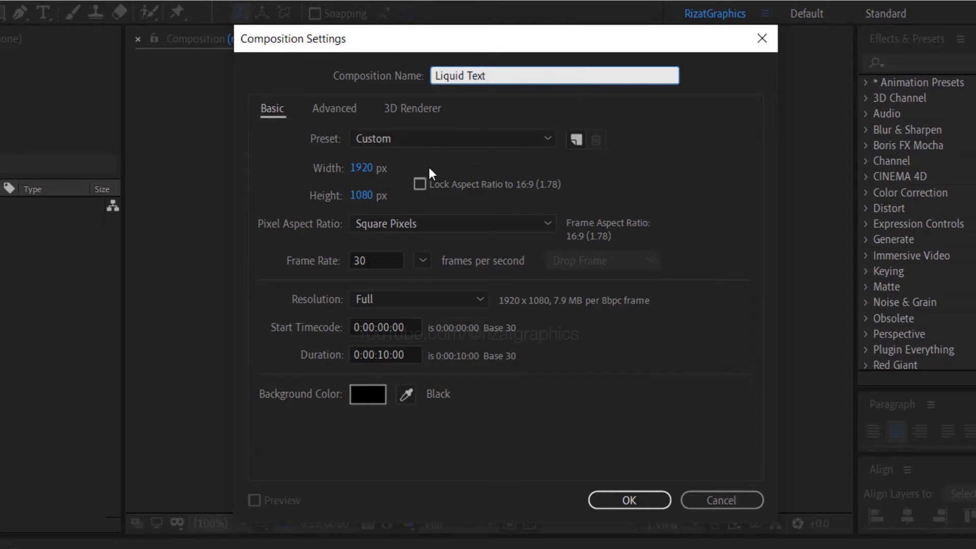
click(385, 168)
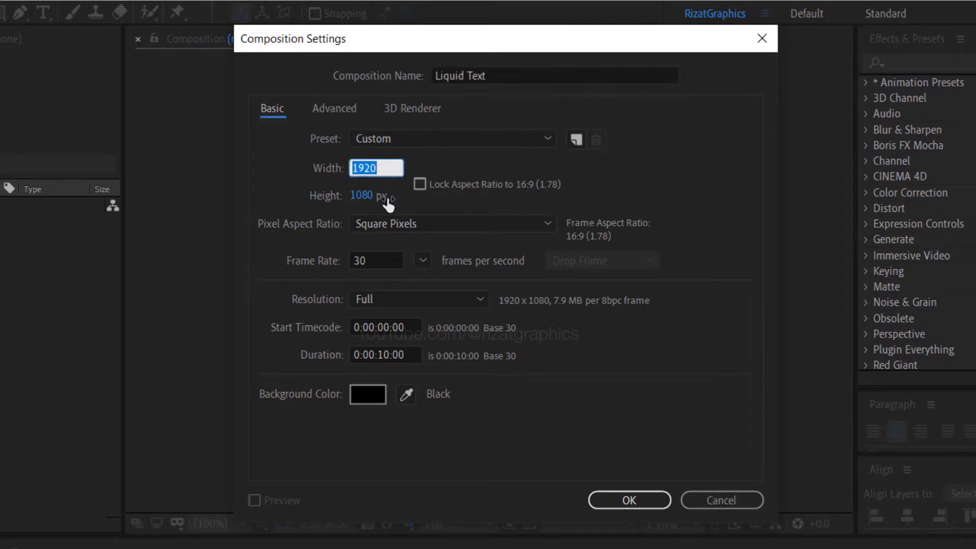
click(386, 197)
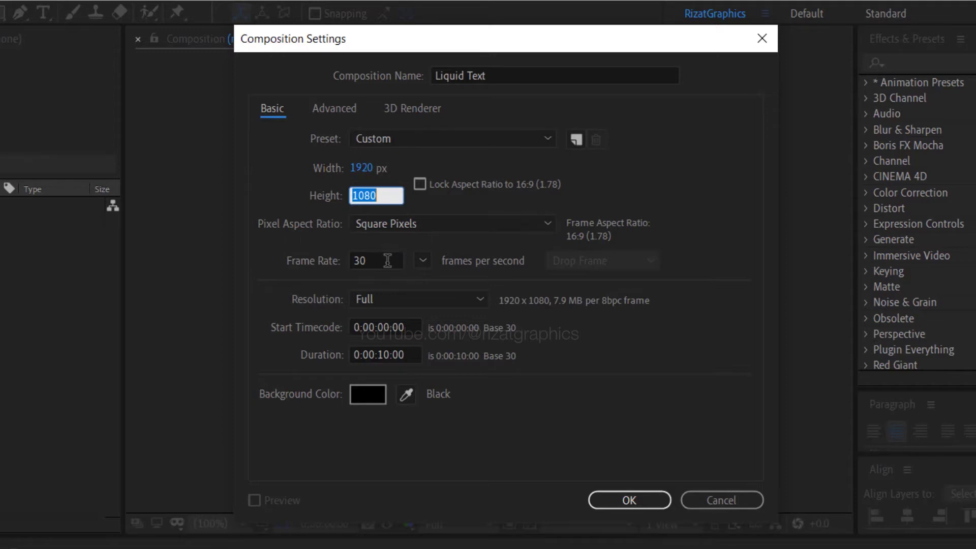
click(388, 258)
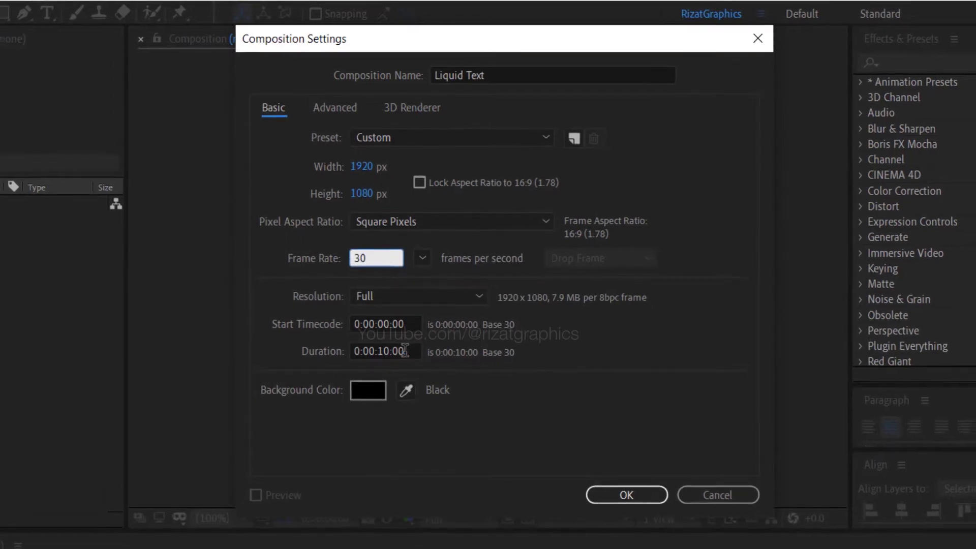
click(406, 354)
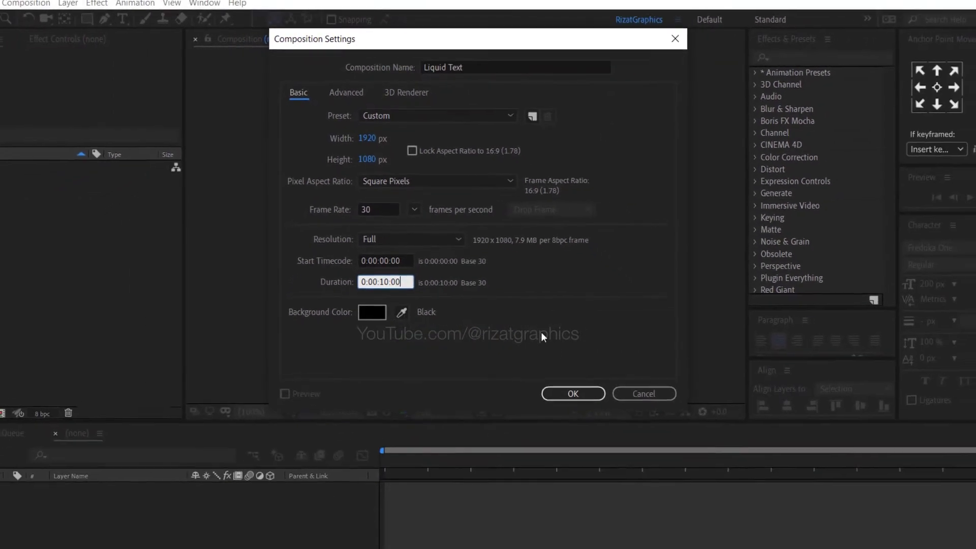
click(589, 424)
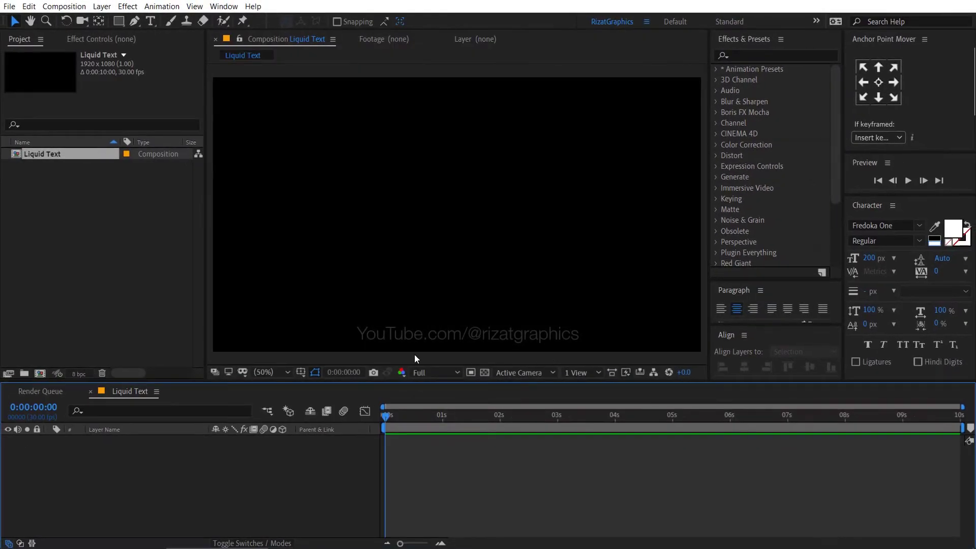
Add a comp-sized solid layer named BG.
right_click(175, 480)
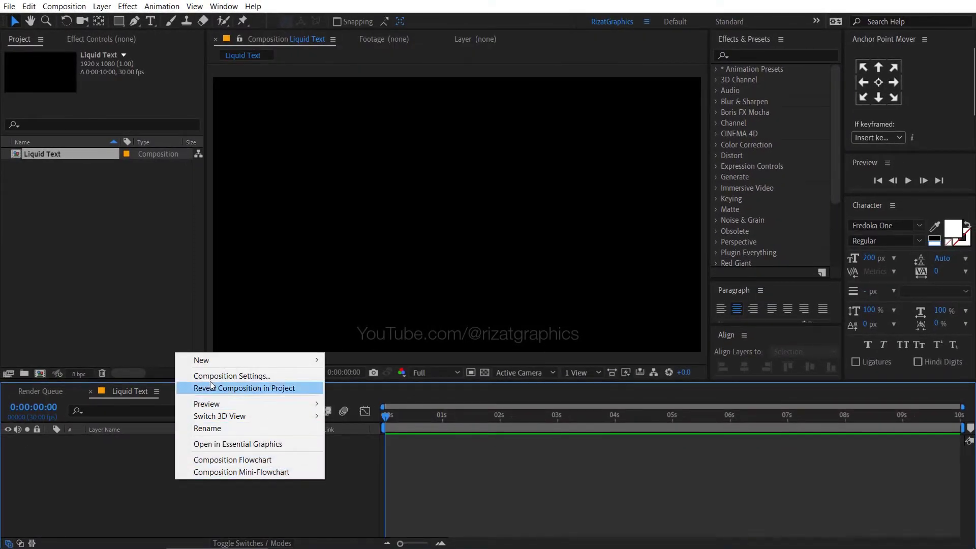
mouse_move(215, 362)
click(386, 385)
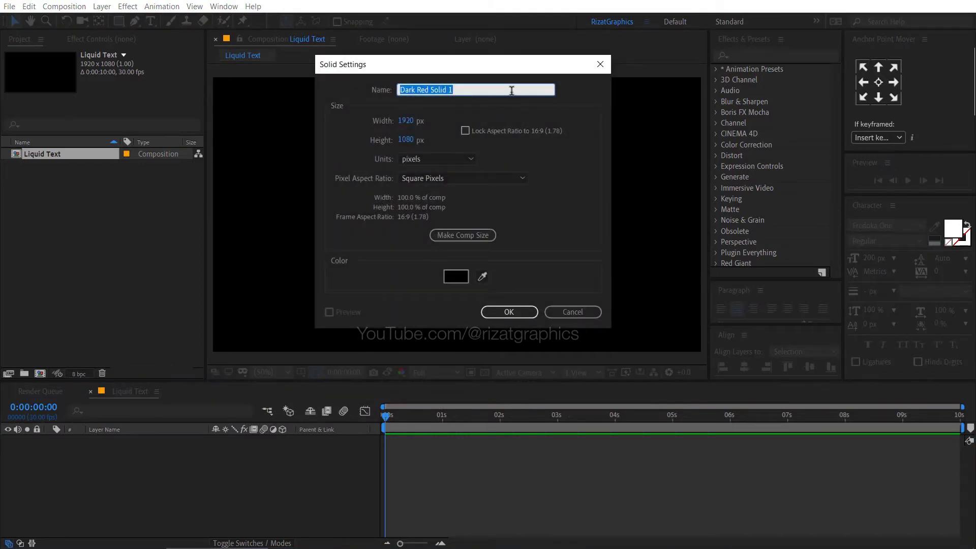
text(BG)
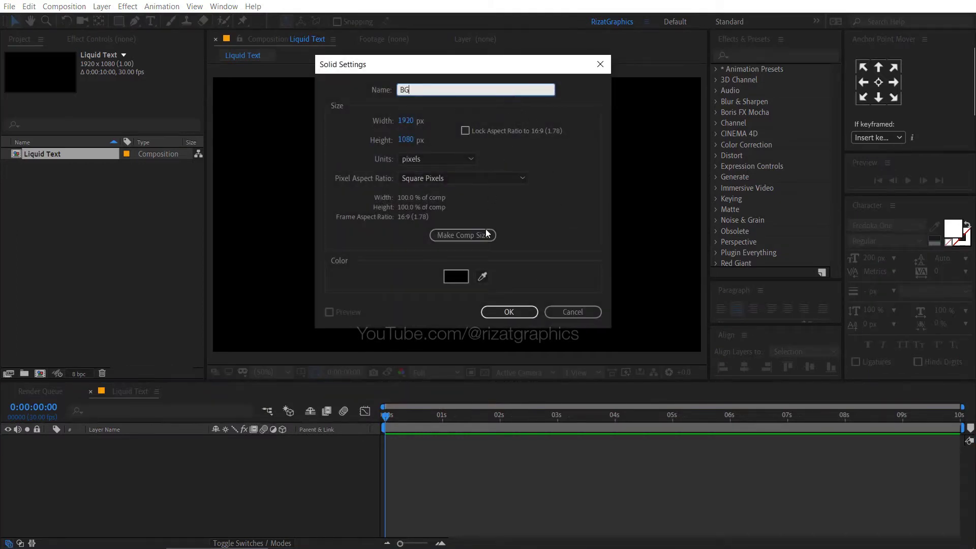
click(486, 234)
click(510, 312)
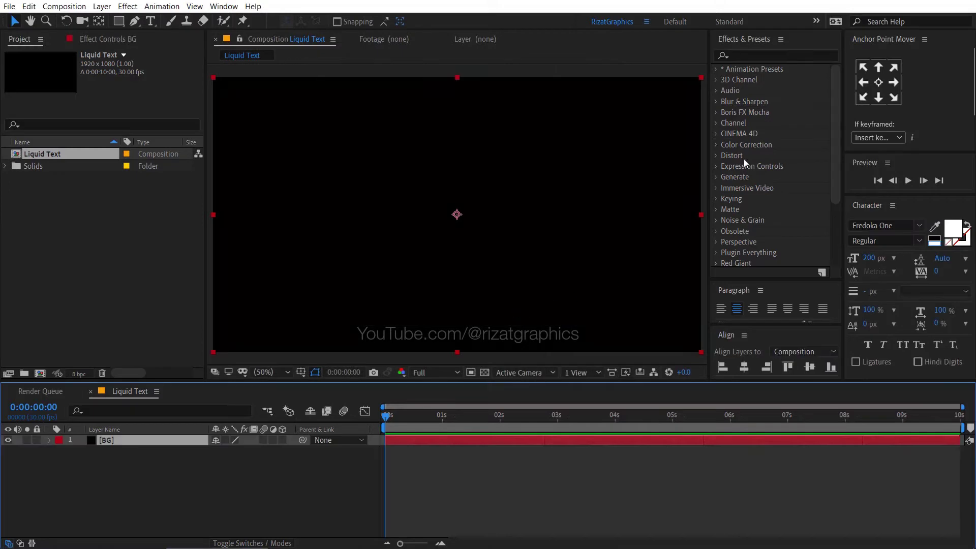
Apply Gradient Ramp to BG, from start colour 7D4030 to end colour 2B1106.
click(776, 52)
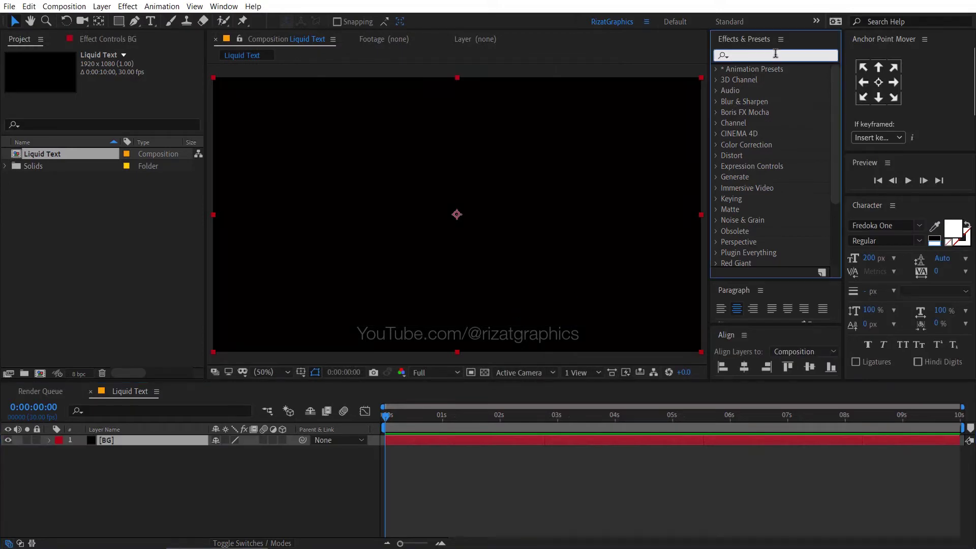
text(gradient)
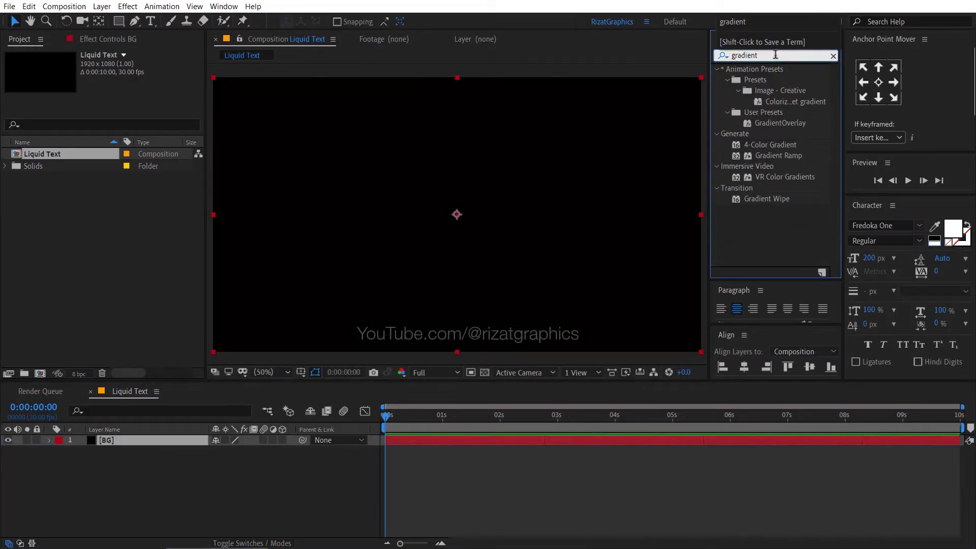
drag(775, 151, 495, 220)
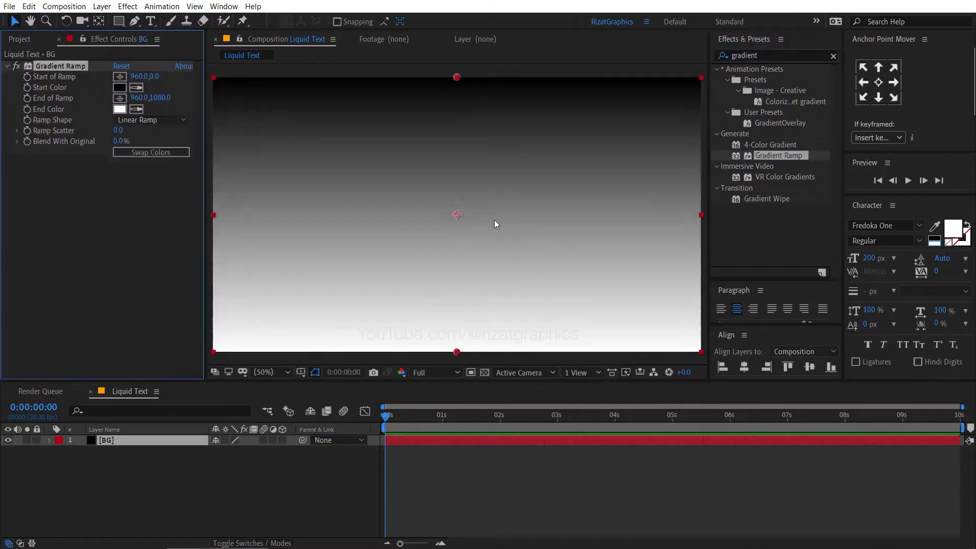
click(120, 87)
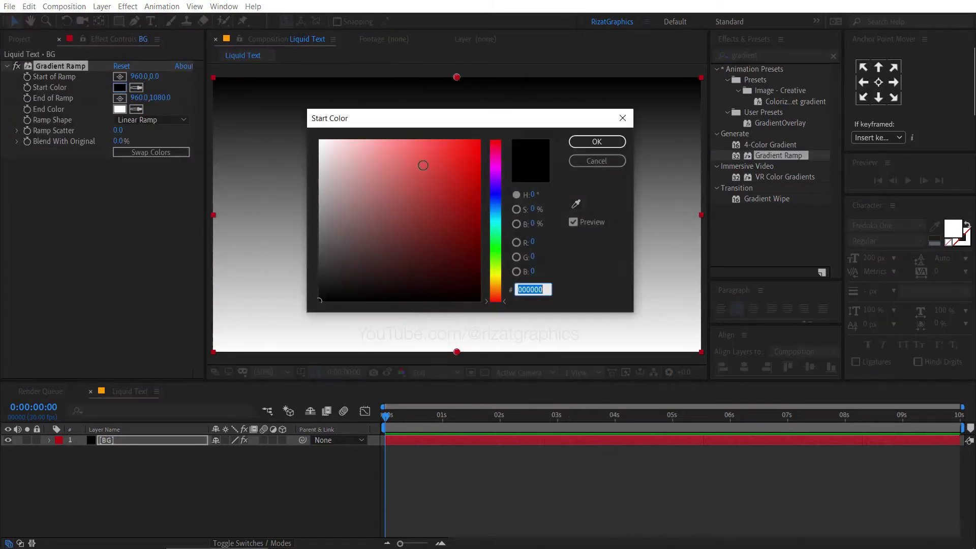
text(7D)
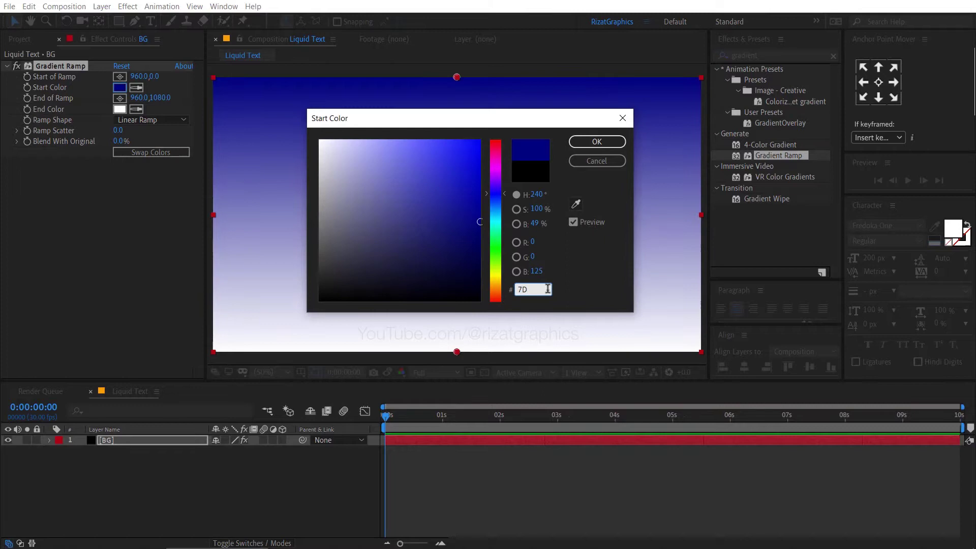
text(4030)
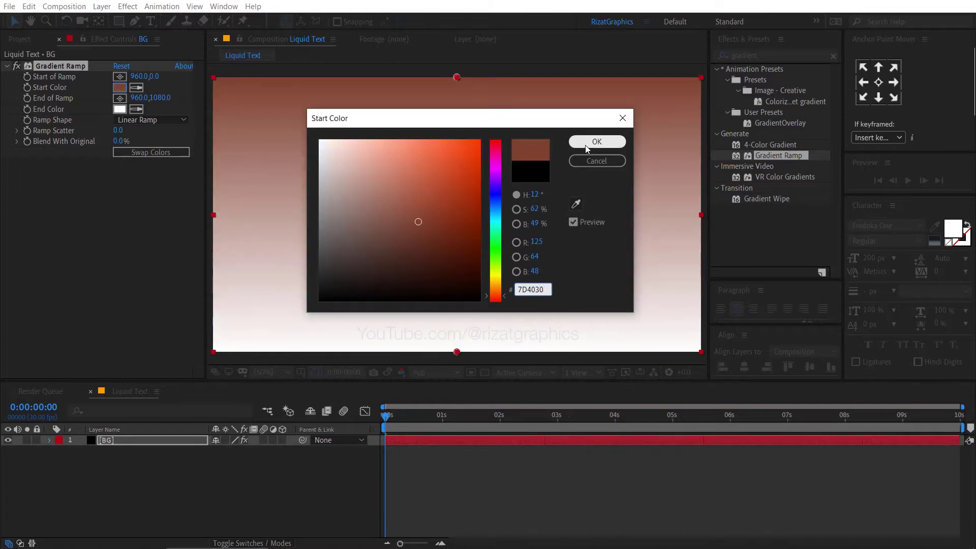
click(596, 142)
click(119, 108)
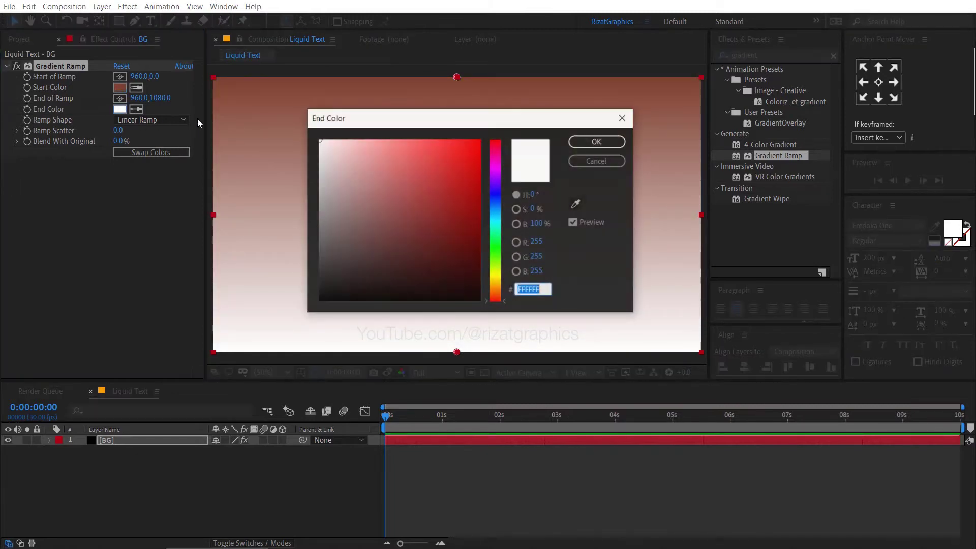
text(2B1106)
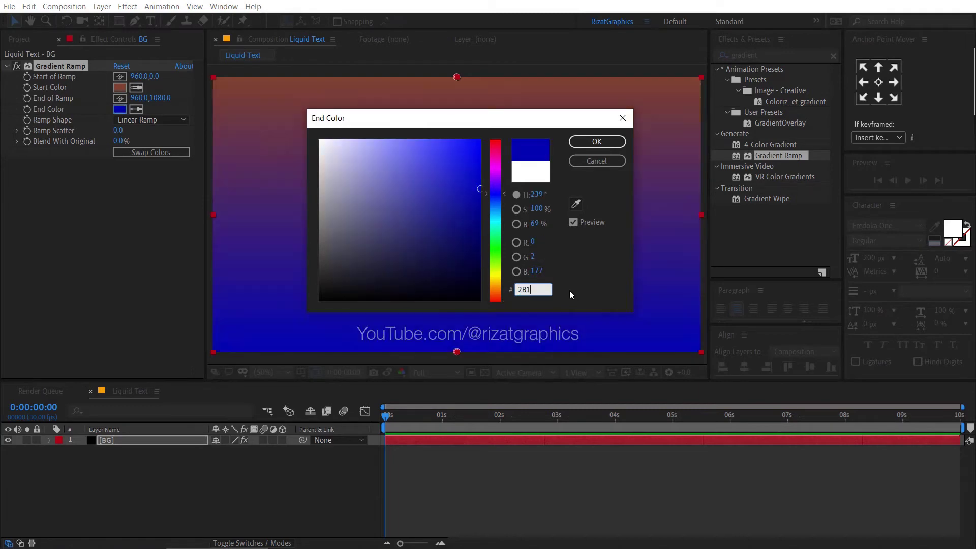
click(591, 141)
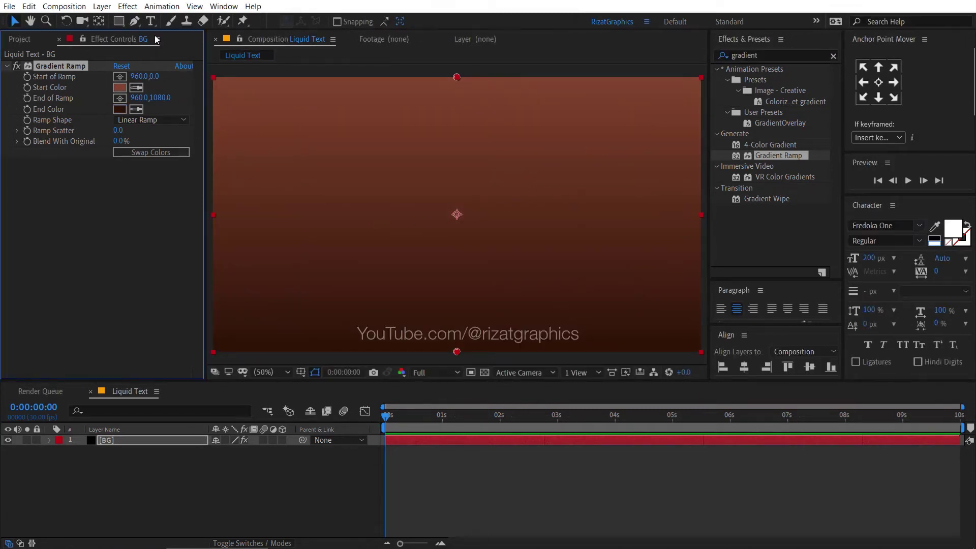
Type 'Chocolate' as a text layer and centre it horizontally and vertically.
click(151, 21)
click(362, 248)
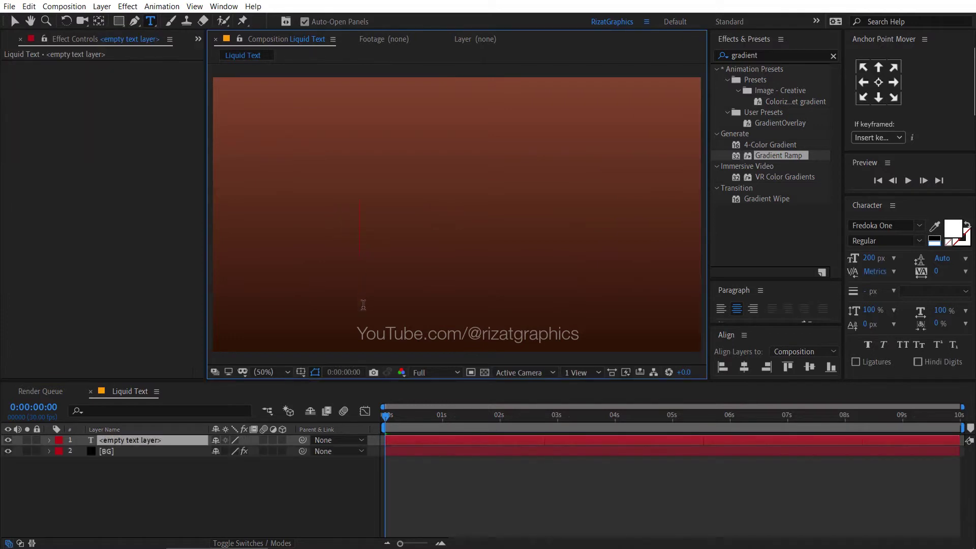
text(Chocola)
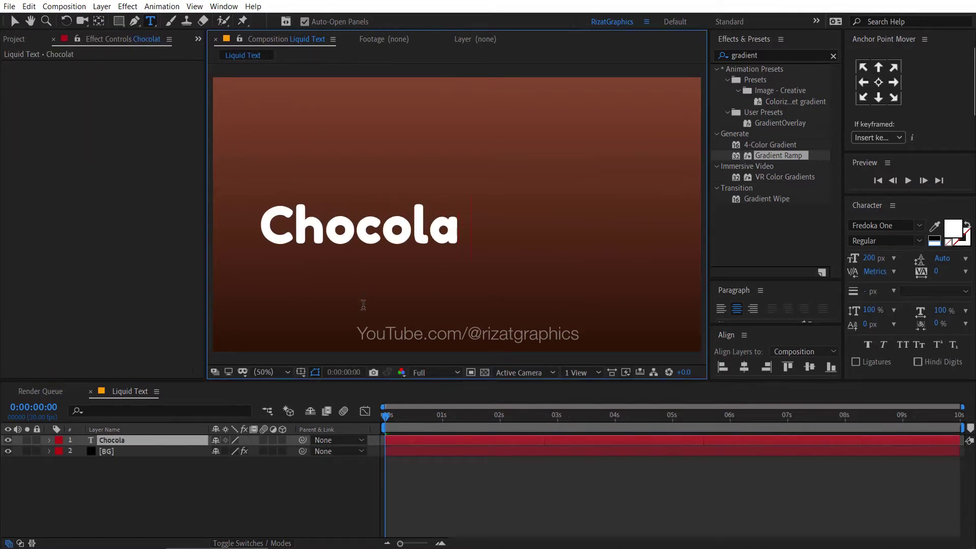
text(te)
key(ctrl+a)
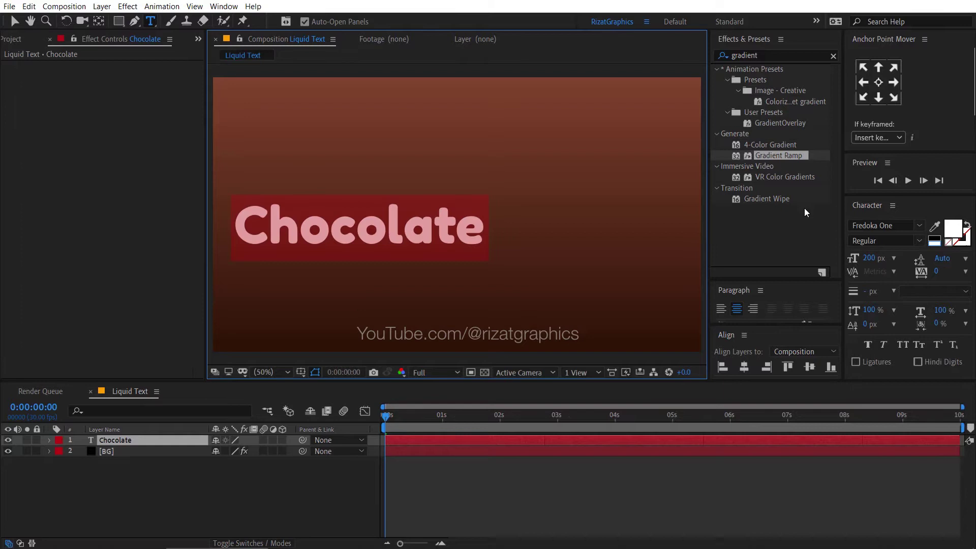
click(878, 82)
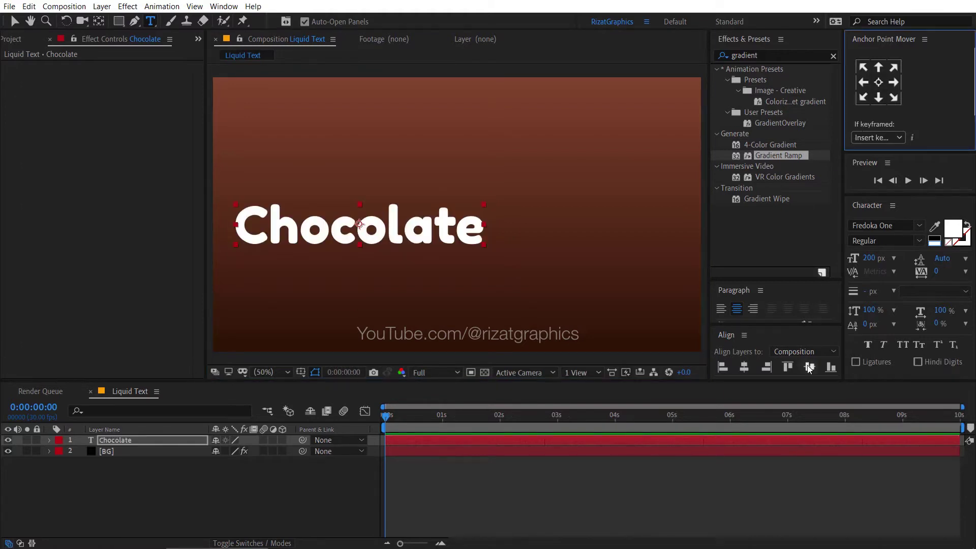
click(810, 366)
click(744, 366)
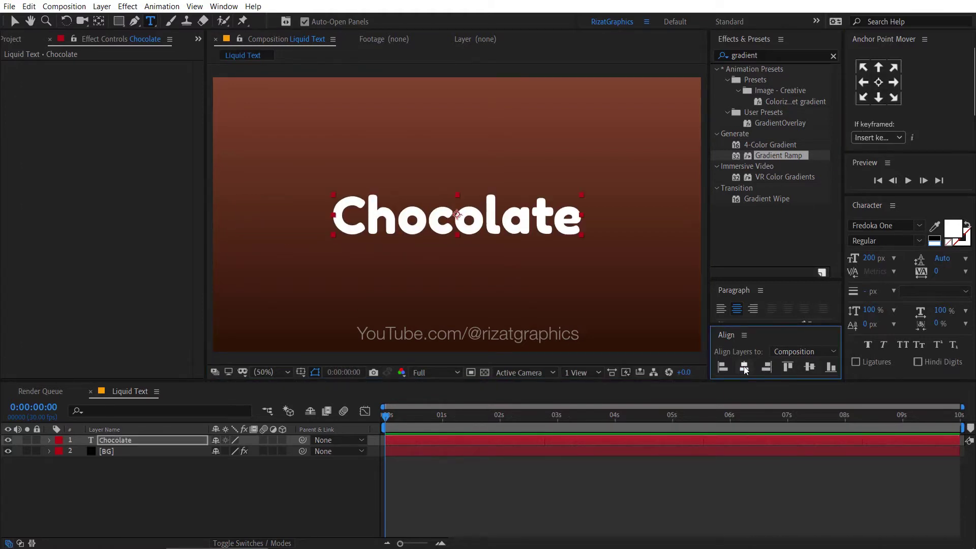
Set the text fill colour to 3F1C10.
click(954, 230)
drag(527, 125, 670, 127)
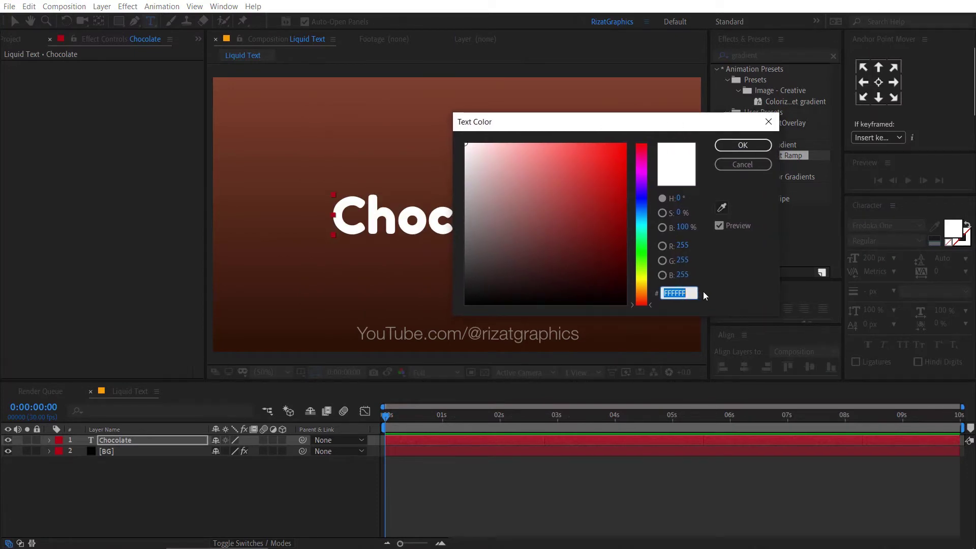
text(3F)
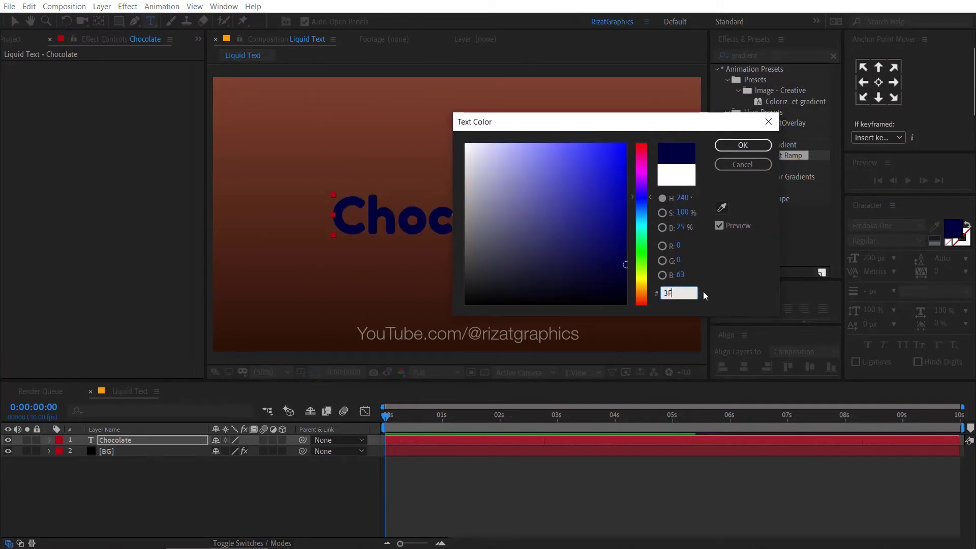
text(1C10)
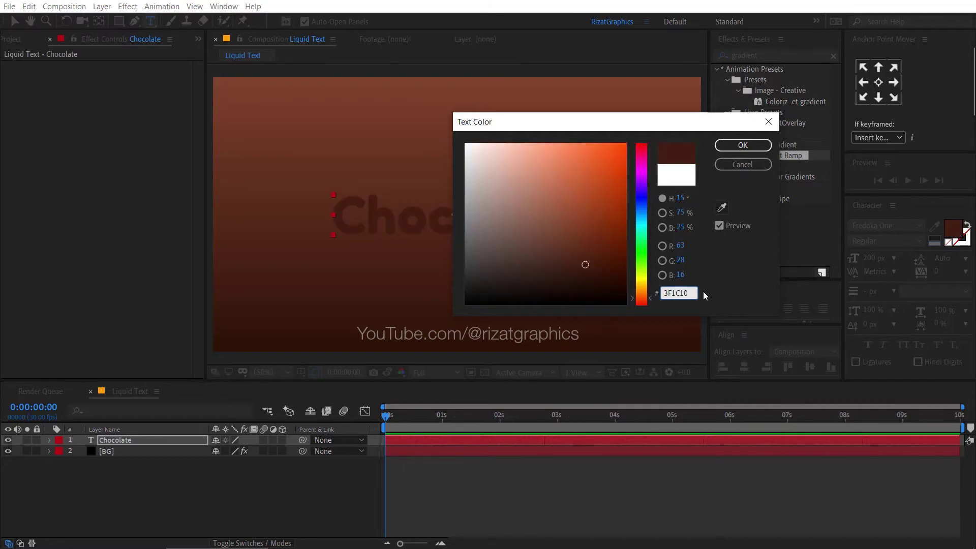
click(744, 145)
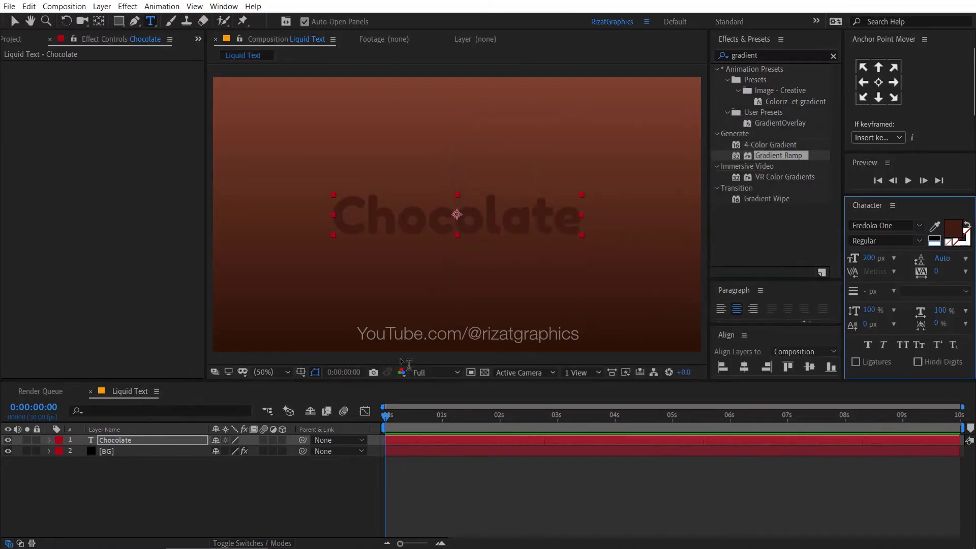
Add an Inner Shadow layer style to the Chocolate text.
right_click(178, 441)
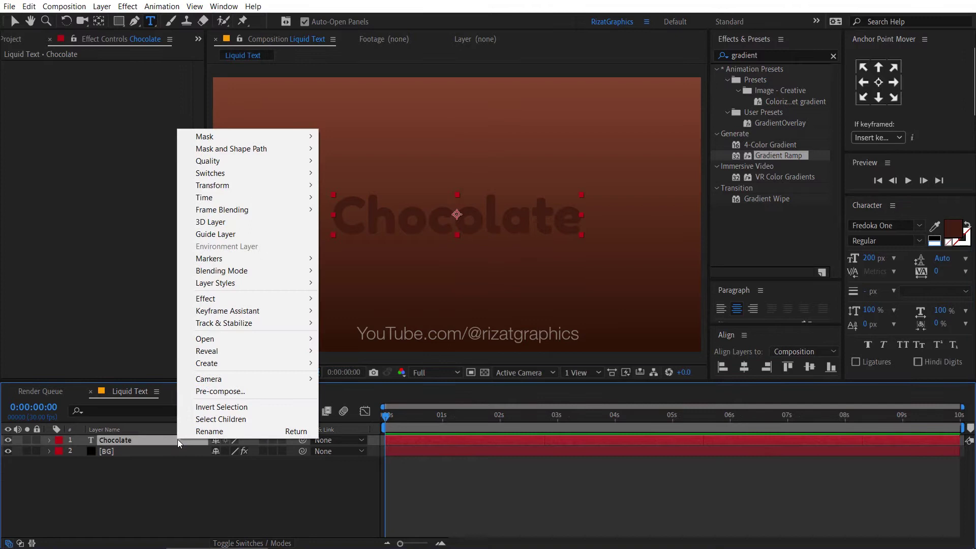
mouse_move(240, 287)
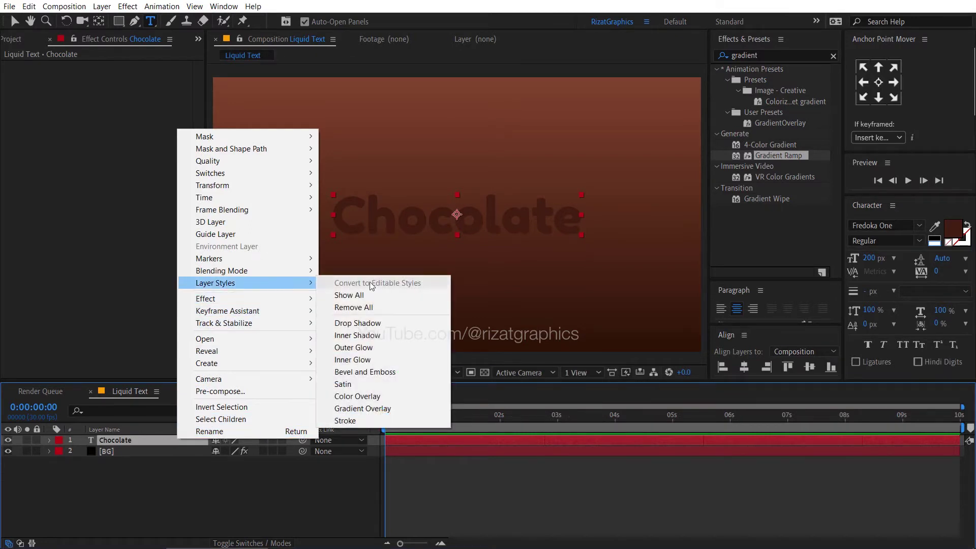
click(432, 335)
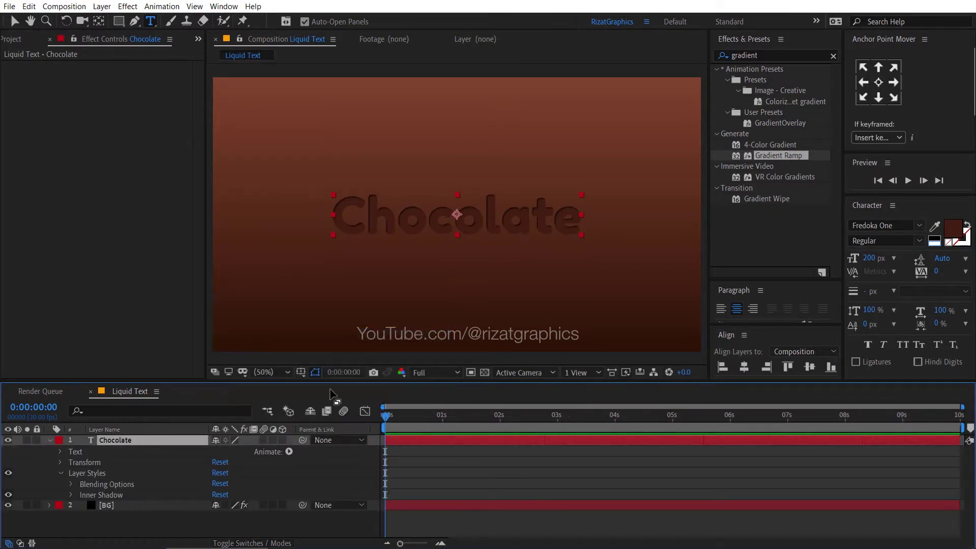
Pre-compose the Chocolate and BG layers into a comp named Text1.
click(49, 440)
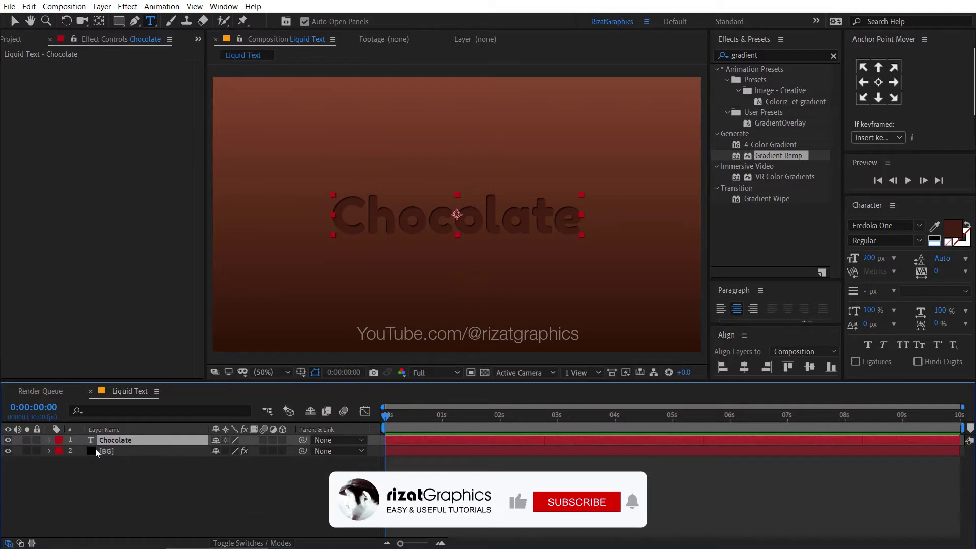
shift+click(142, 451)
right_click(143, 451)
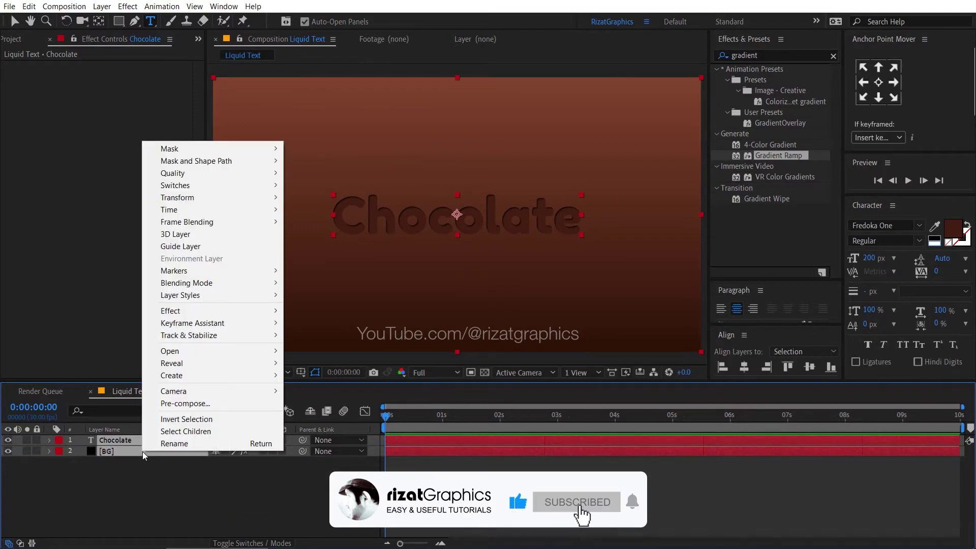
click(184, 404)
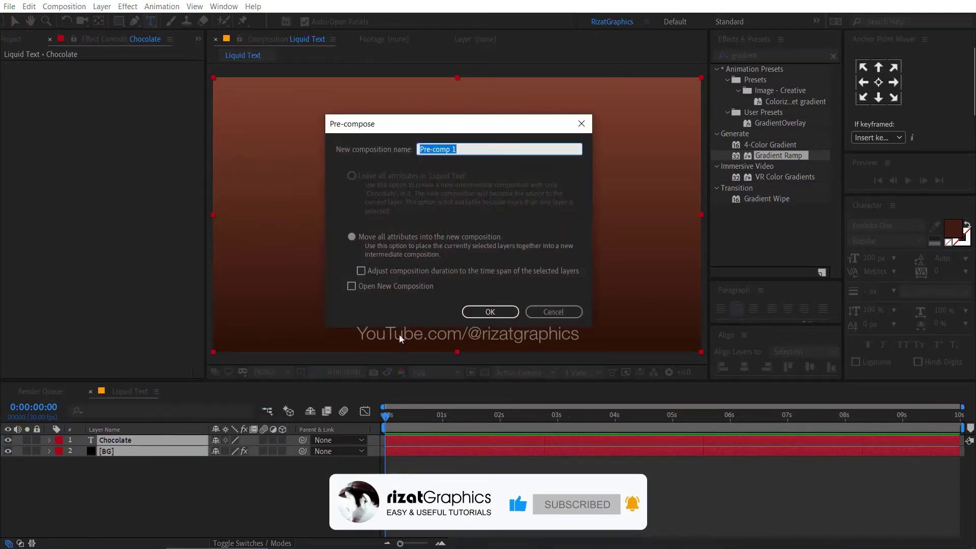
text(Text1)
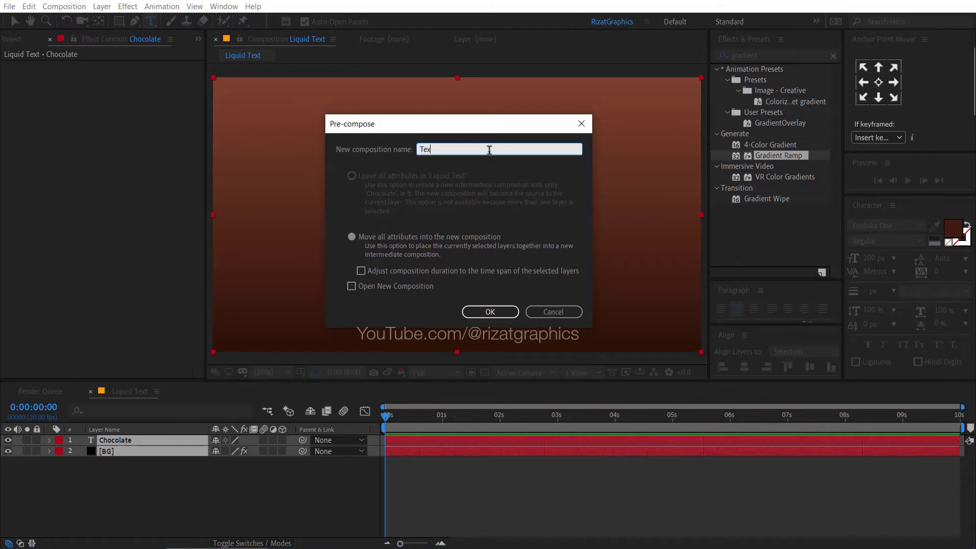
click(491, 311)
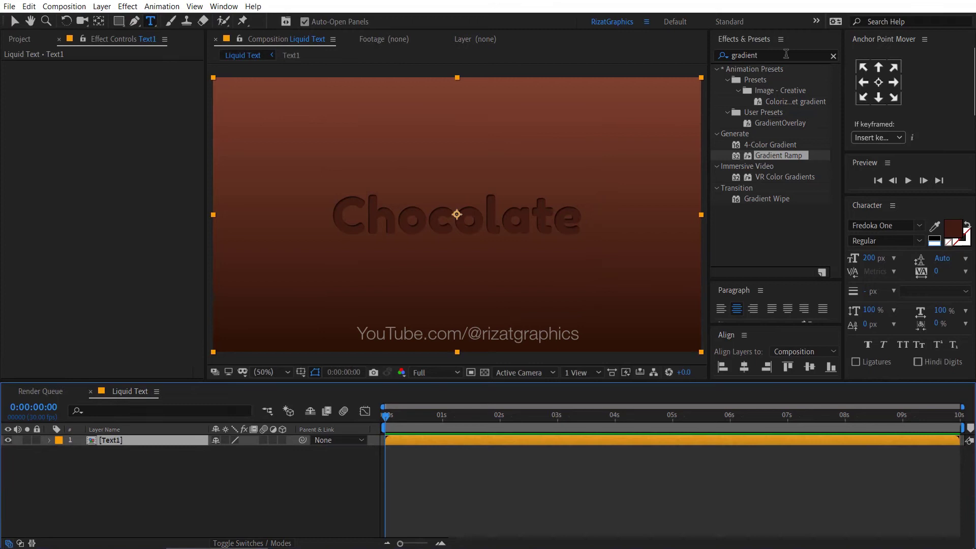
Apply CC Mr. Mercury to Text1, set preview resolution to Half, and preview it.
click(785, 54)
text(mr)
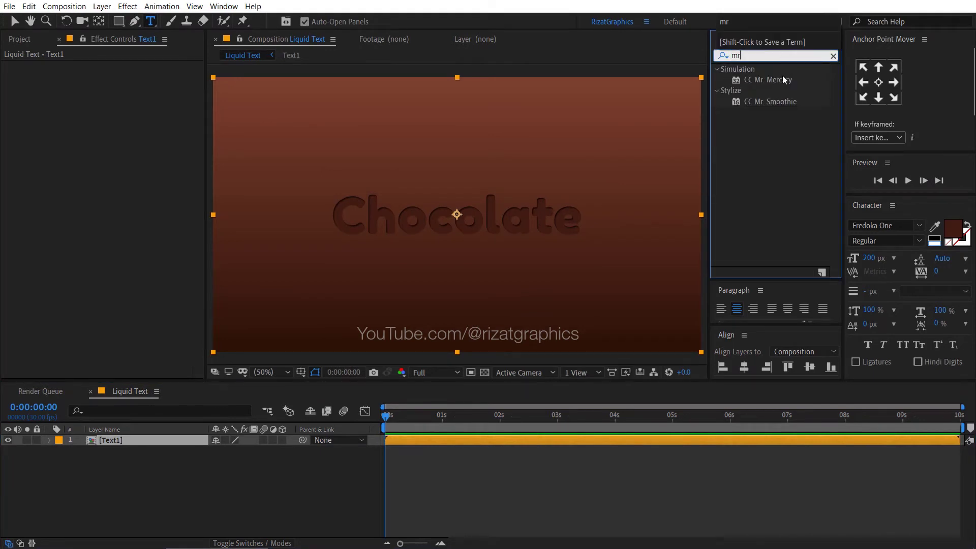
drag(782, 76, 492, 215)
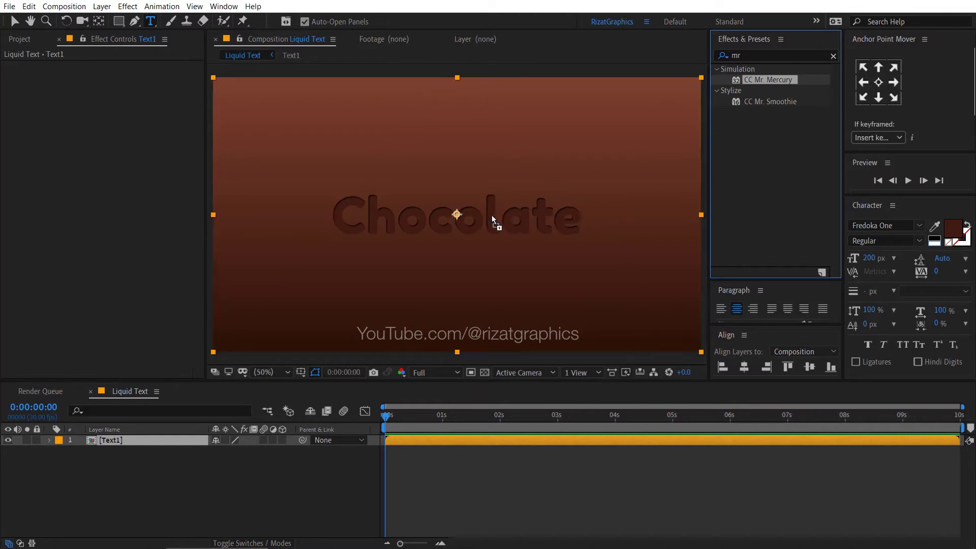
click(427, 375)
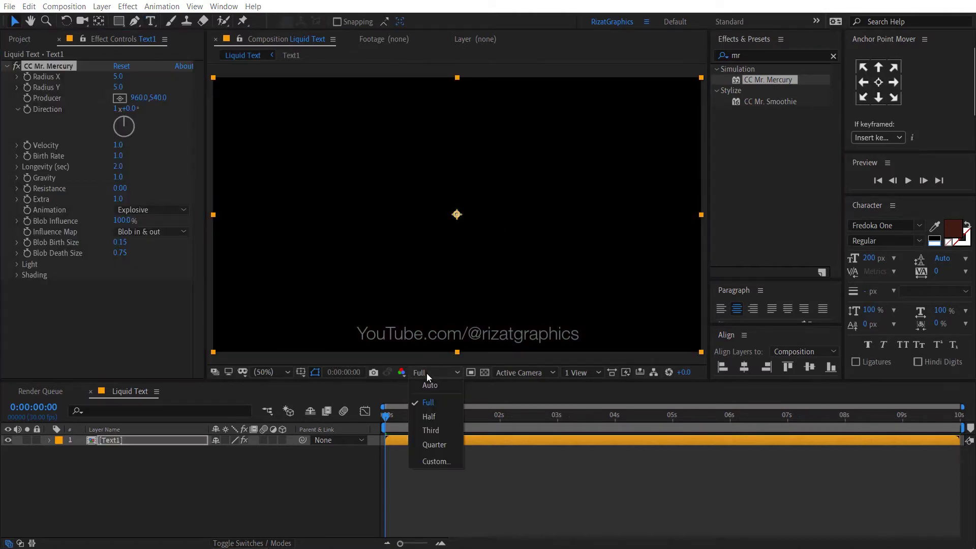
click(440, 419)
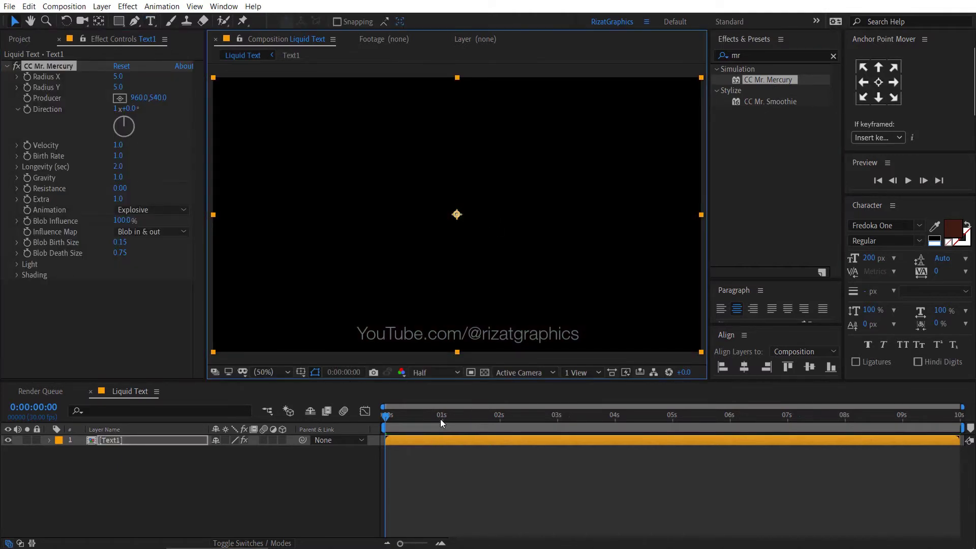
click(909, 181)
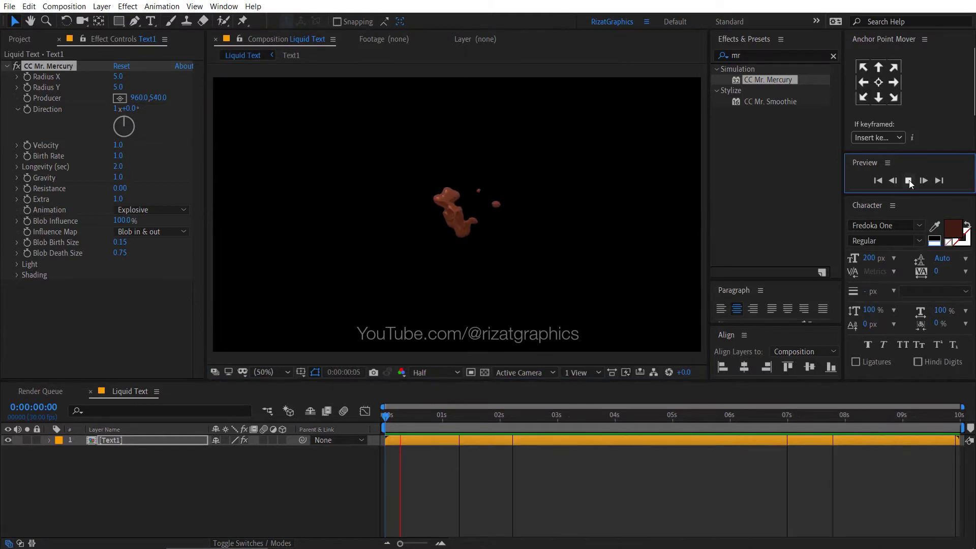
key(space)
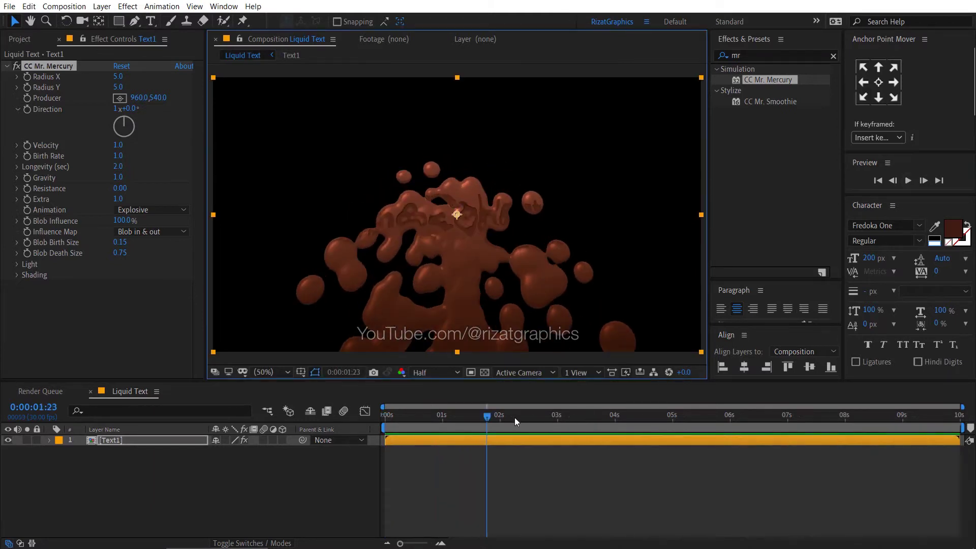
drag(487, 420, 365, 410)
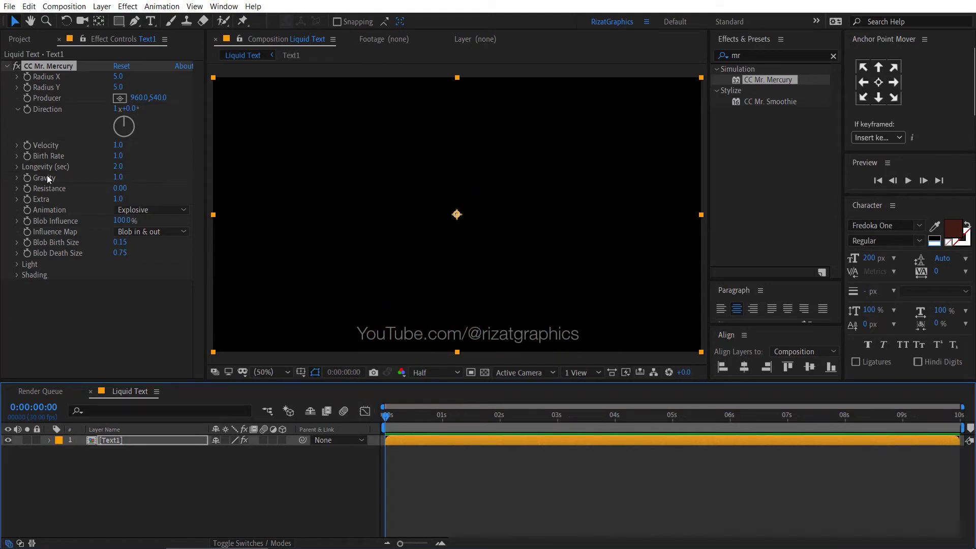
Keyframe Birth Rate at 0 on the first frame and 1 at 0:00:00:05.
click(28, 156)
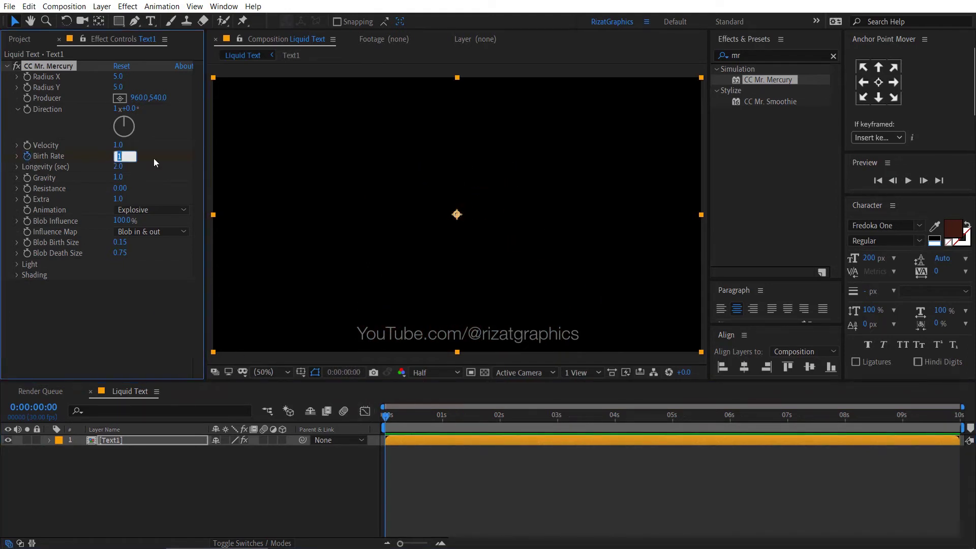
text(0)
key(Return)
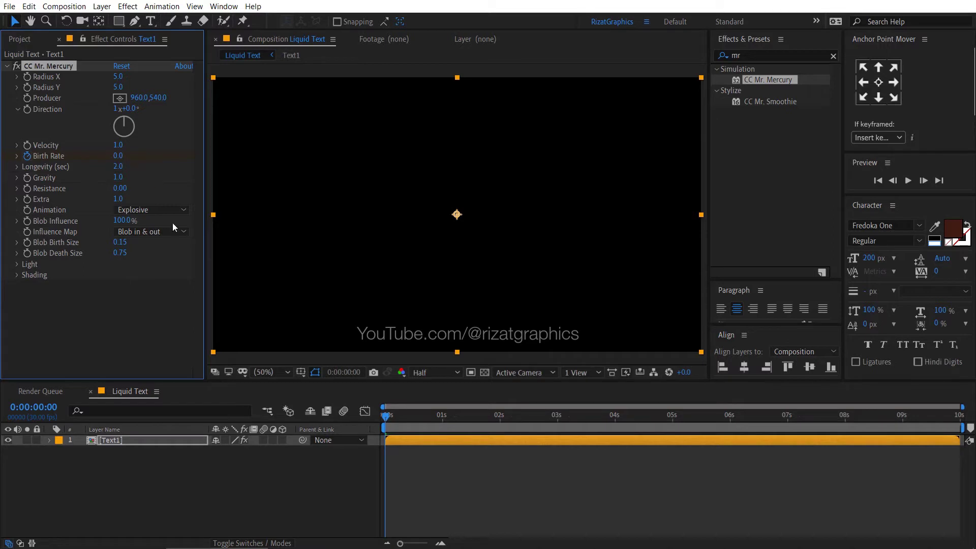
click(396, 442)
key(u)
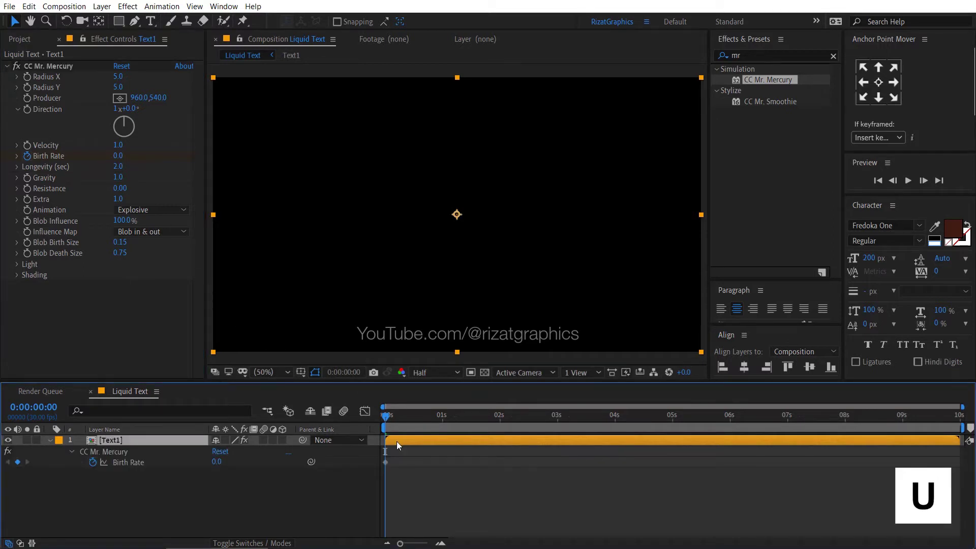
key(space)
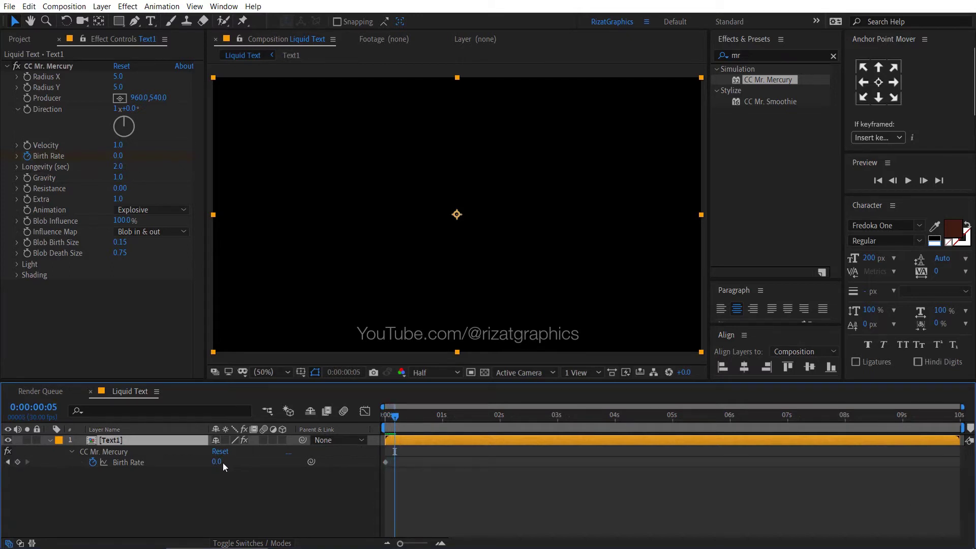
click(222, 480)
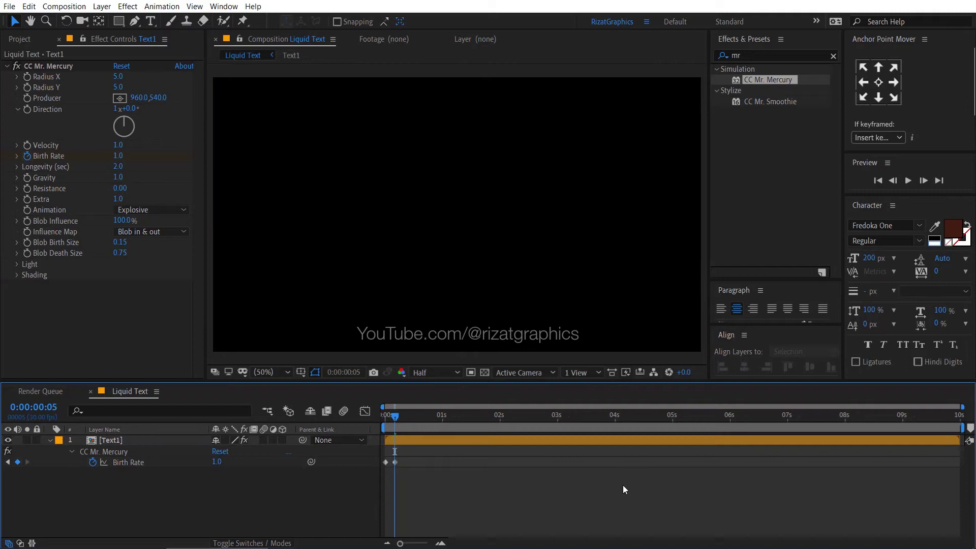
Keyframe Birth Rate back to 0 at 6 seconds, then preview and stop at 0:00:01:18.
click(730, 417)
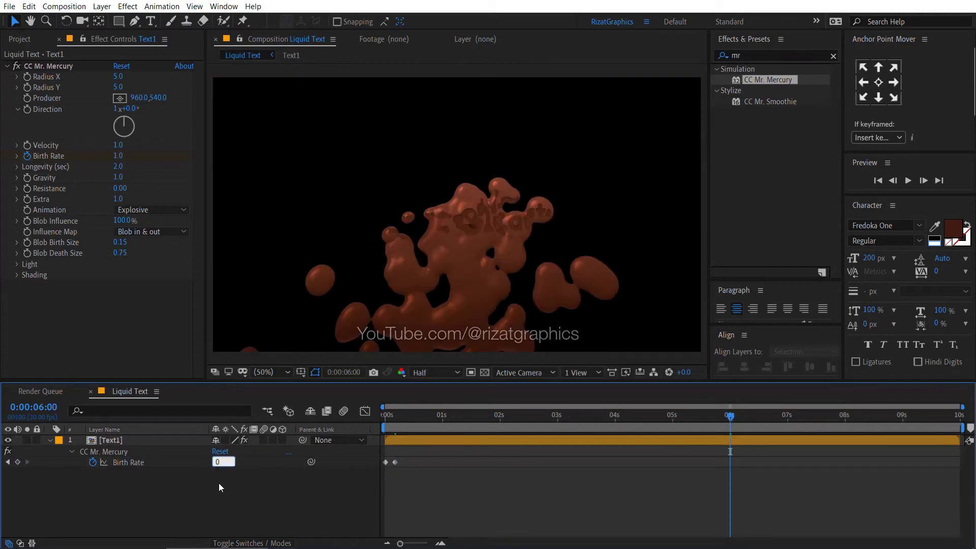
text(0)
key(Return)
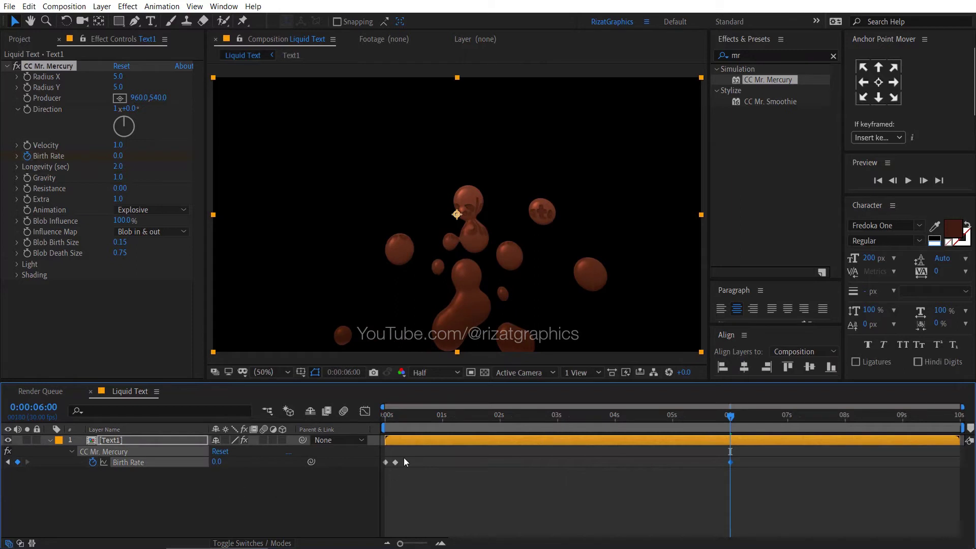
drag(386, 419, 377, 417)
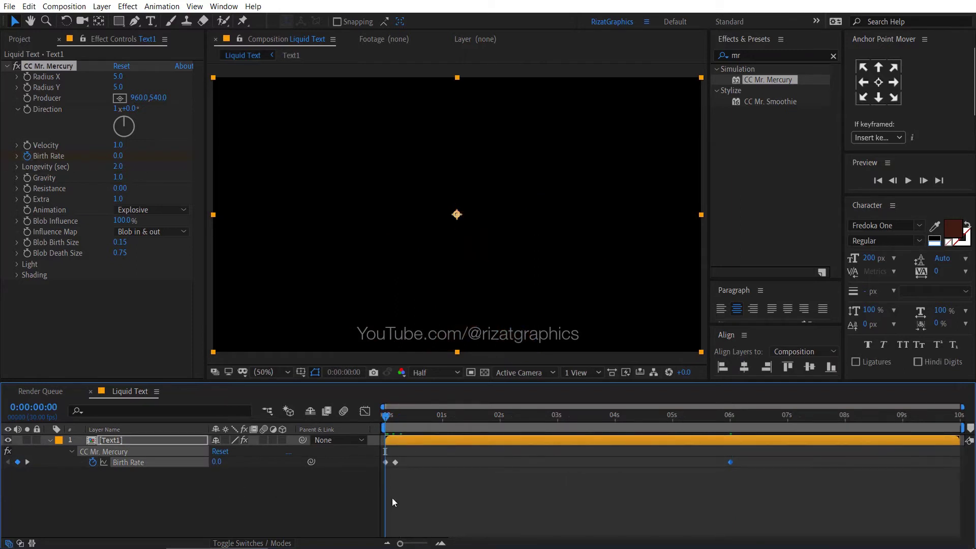
key(space)
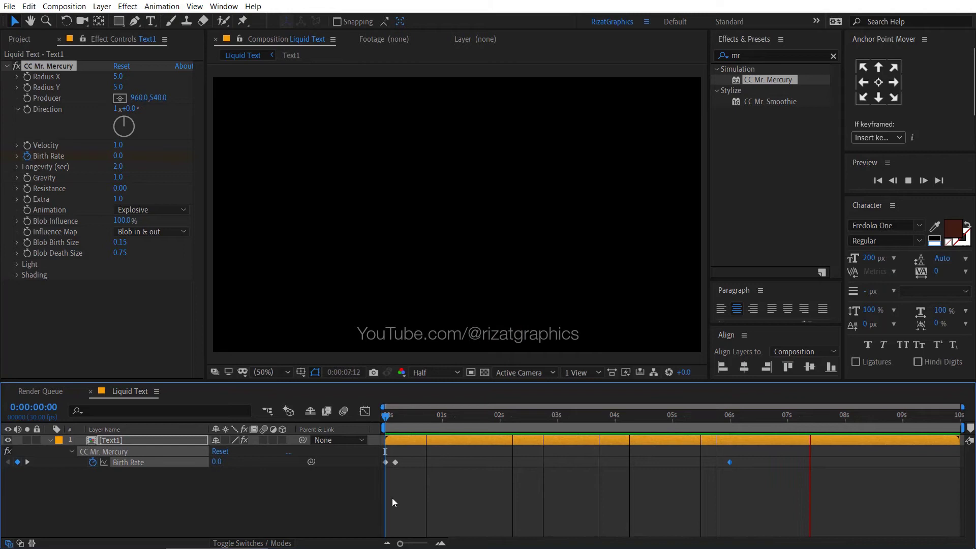
key(space)
drag(458, 412, 479, 418)
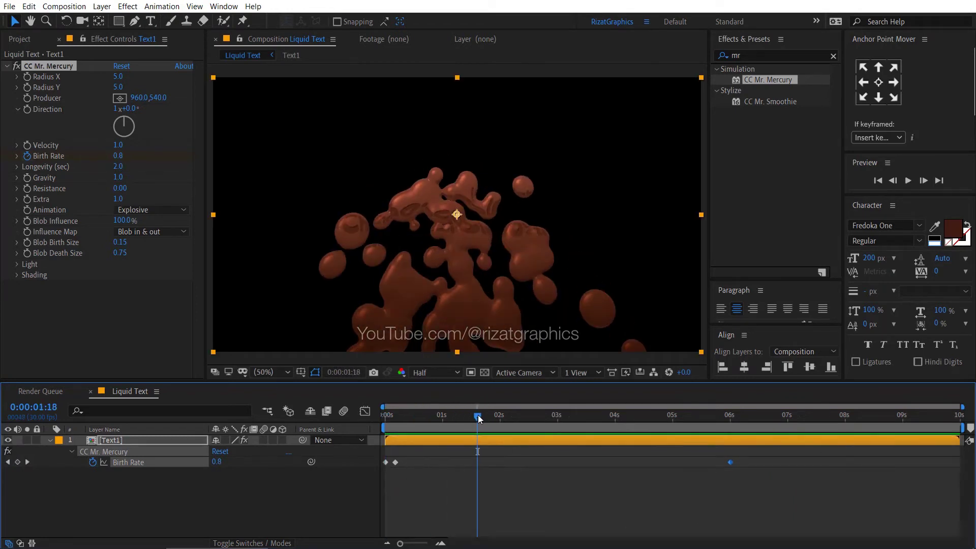
Set CC Mr. Mercury Radius to 200×200 and Producer position to 350,200.
click(118, 77)
text(200)
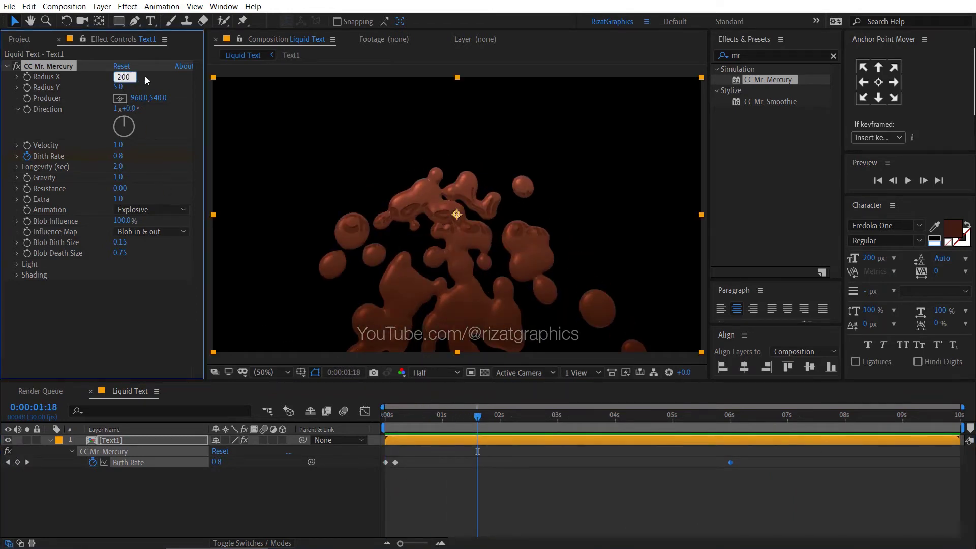
key(Tab)
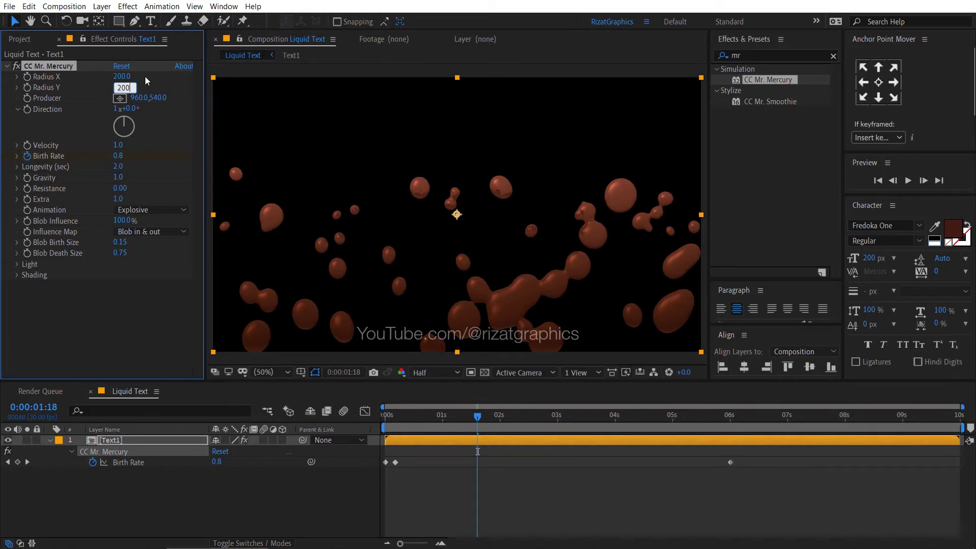
key(Return)
click(140, 98)
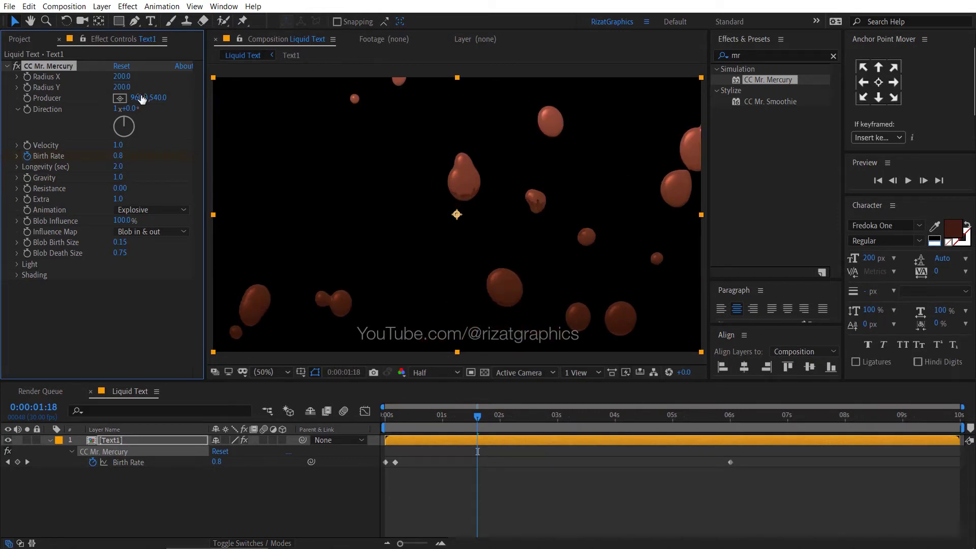
text(350)
key(Return)
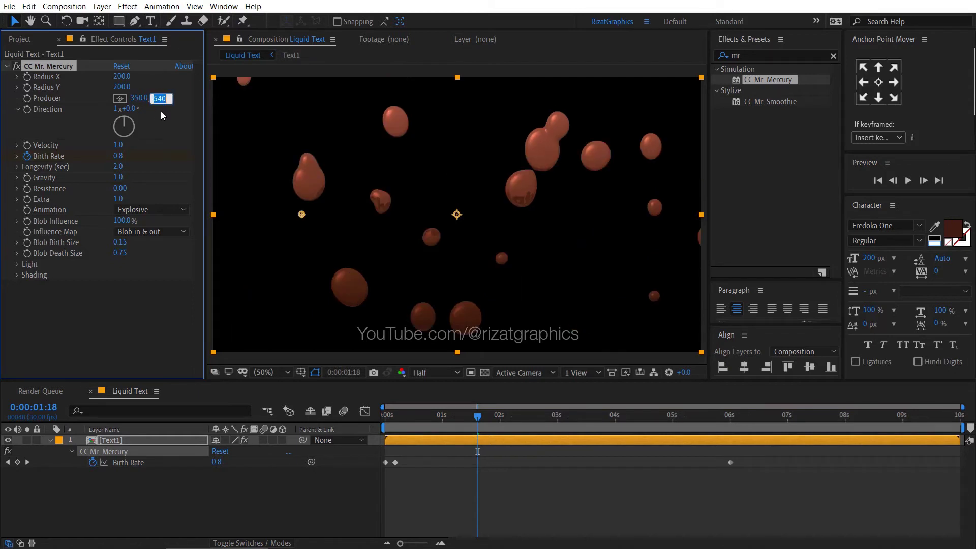
text(200)
key(Return)
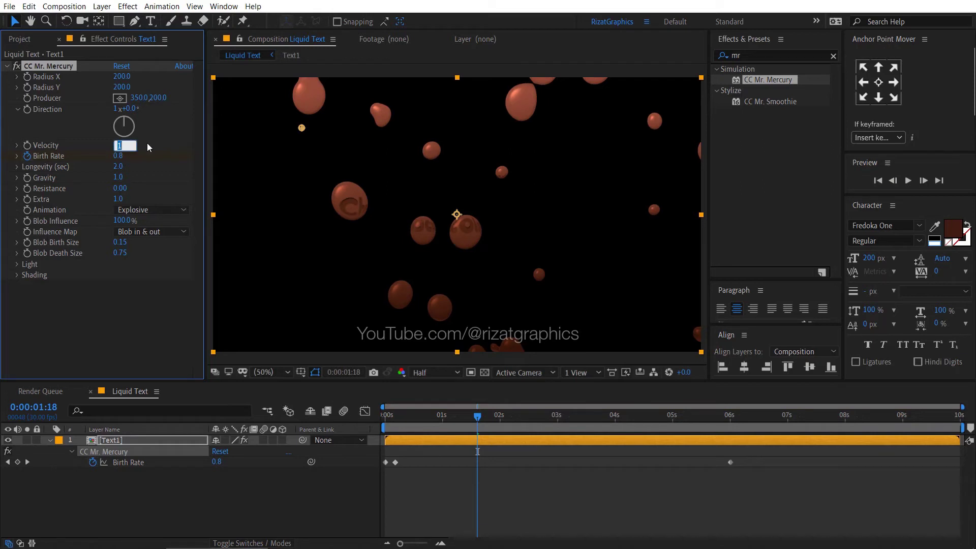
Set Velocity 0.5, Longevity 5, Gravity 0.5, Resistance 0.5, and Animation to Direction.
key(Return)
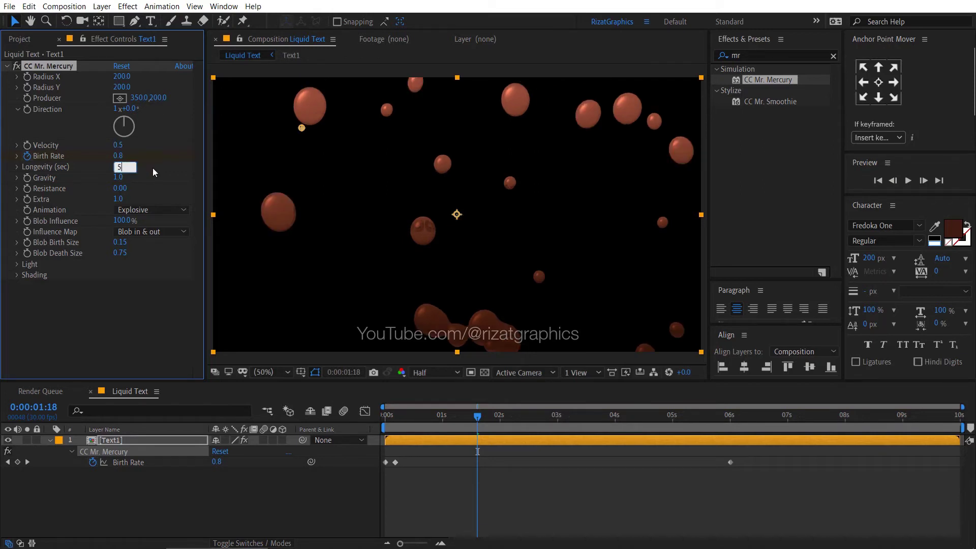
text(5)
key(Return)
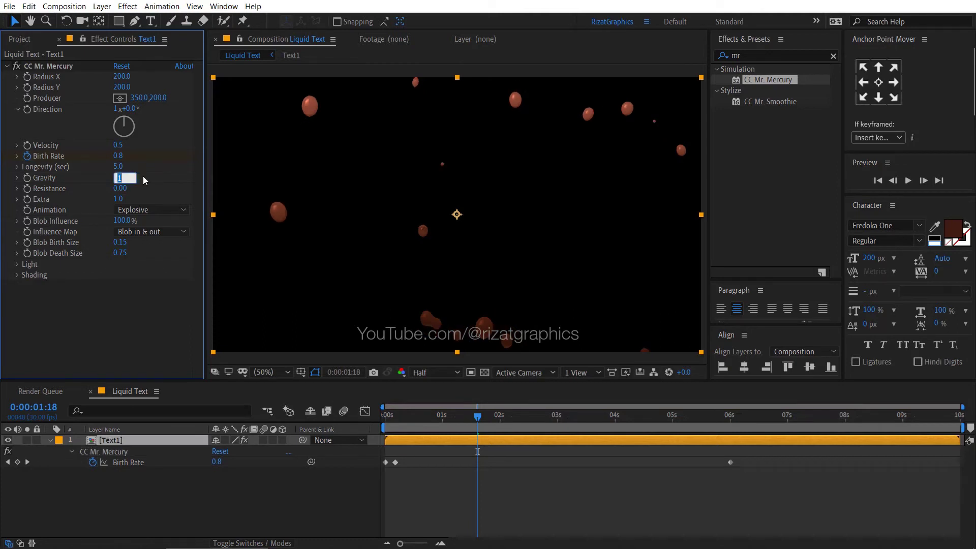
text(0.5)
key(Return)
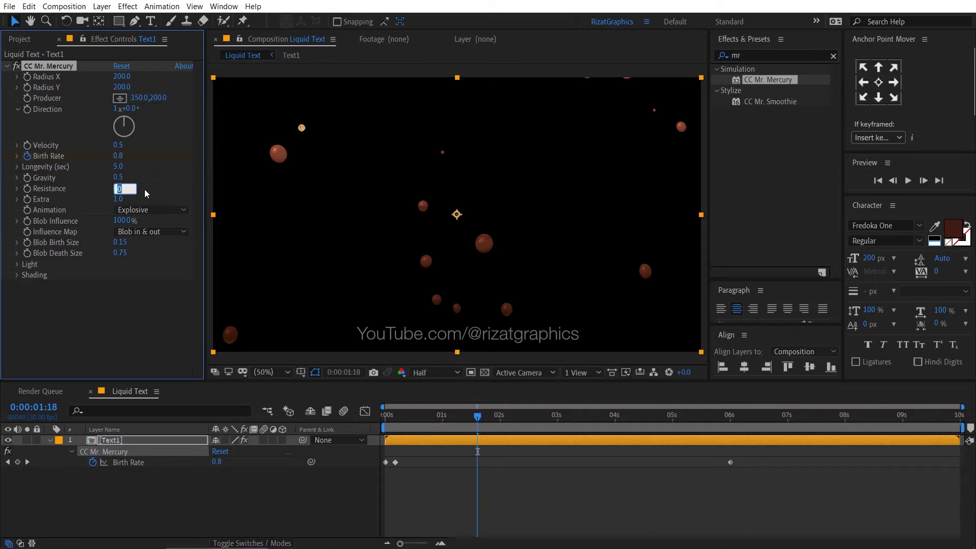
text(0.50)
key(Return)
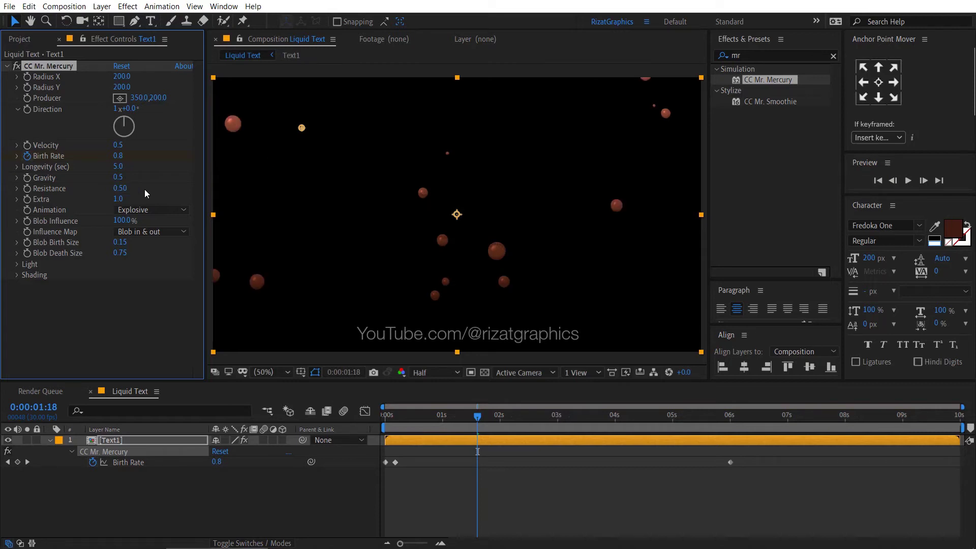
click(153, 210)
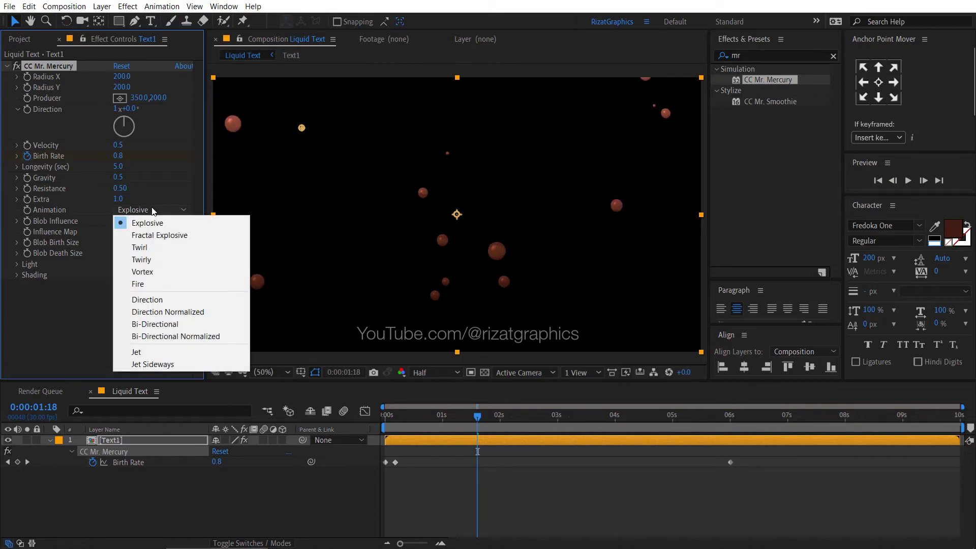
click(167, 300)
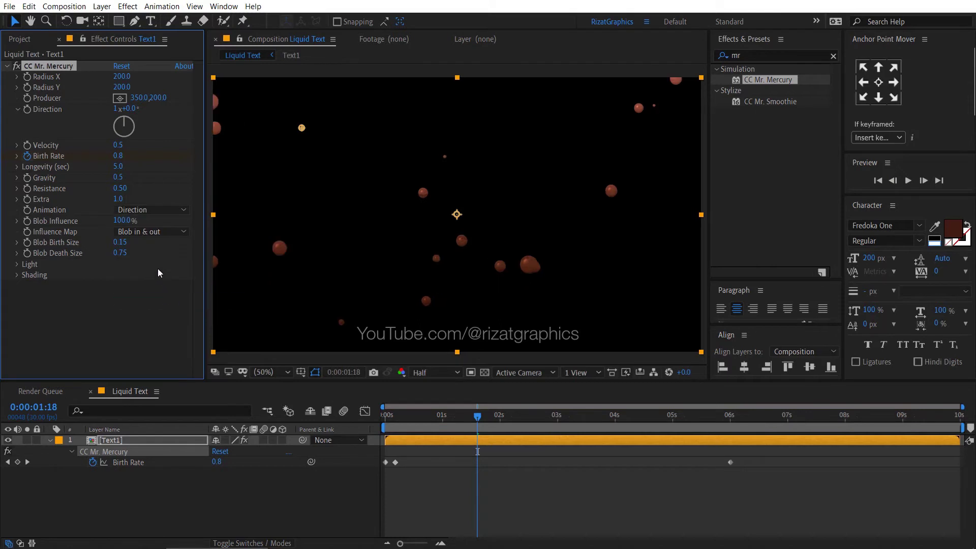
Preview the Direction-style animation from the start, then park the playhead at 0:00:04:23.
click(435, 401)
key(Home)
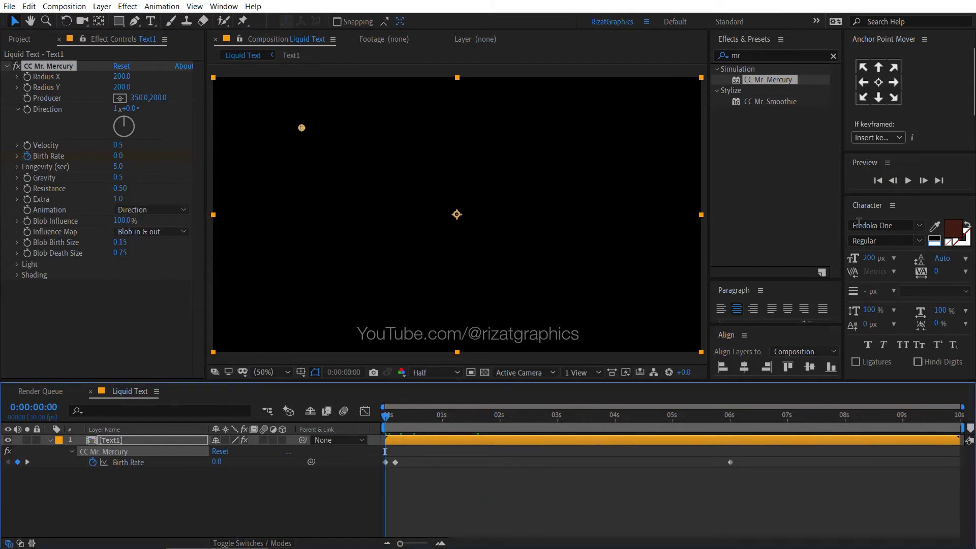
click(906, 183)
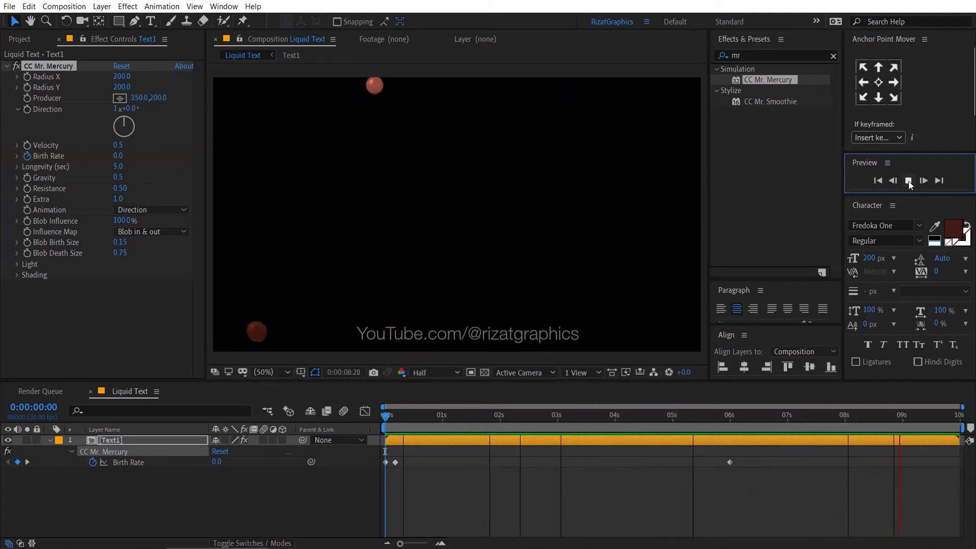
click(909, 182)
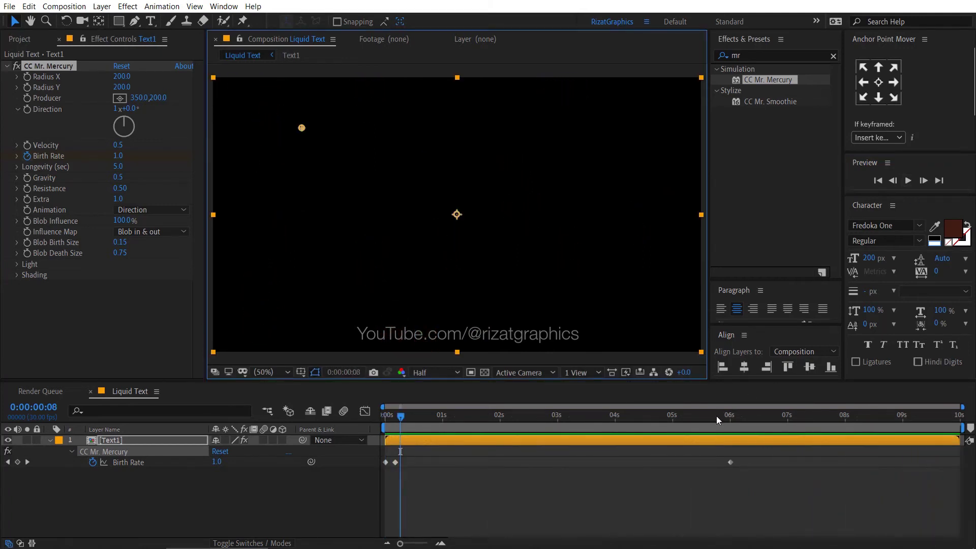
drag(716, 416, 659, 407)
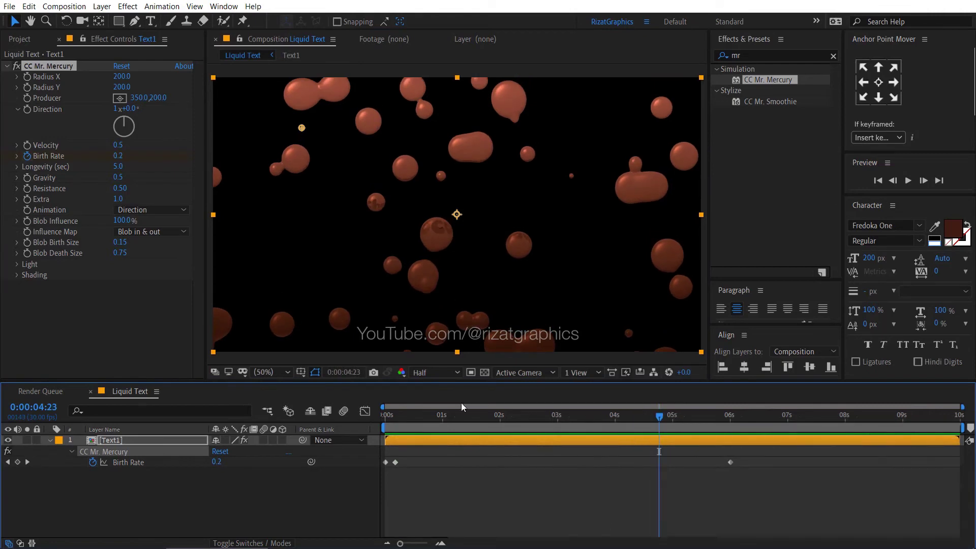
Set Blob Birth Size to 2 and Blob Death Size to 1, then replay from the start.
click(122, 242)
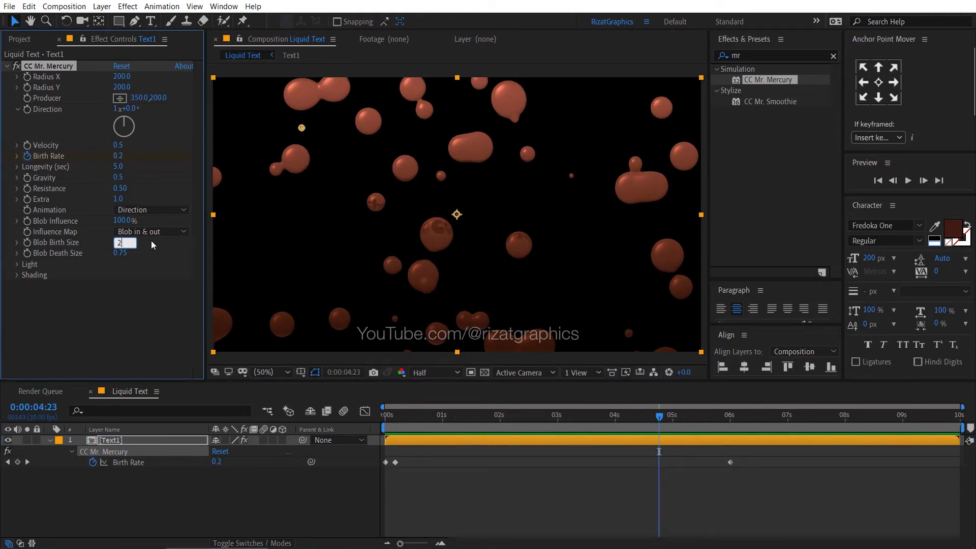
text(2)
key(Return)
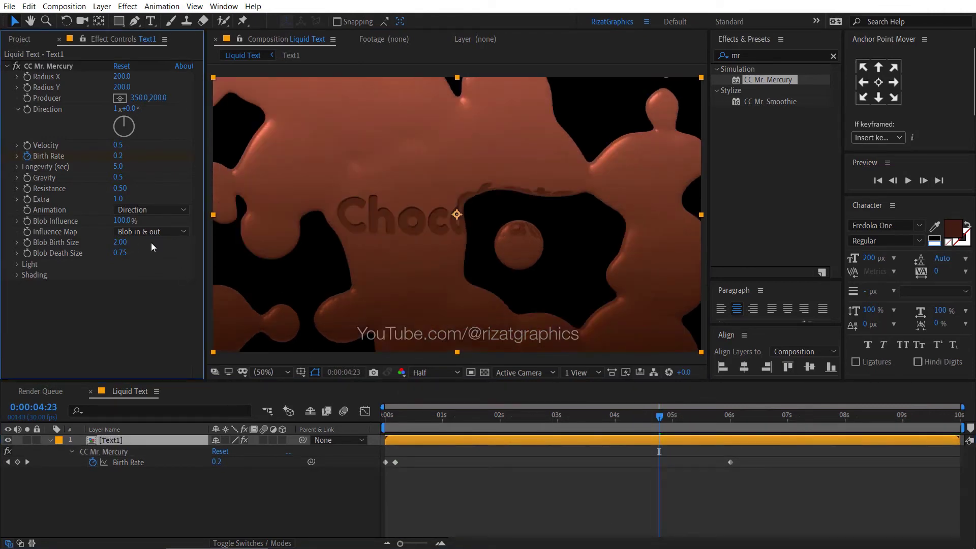
click(124, 252)
text(1)
key(Return)
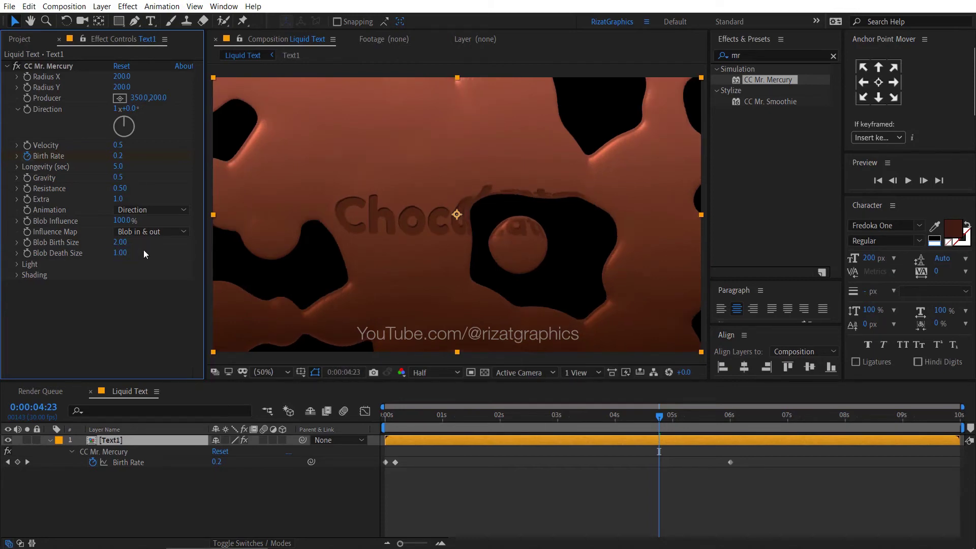
drag(411, 424, 376, 417)
key(space)
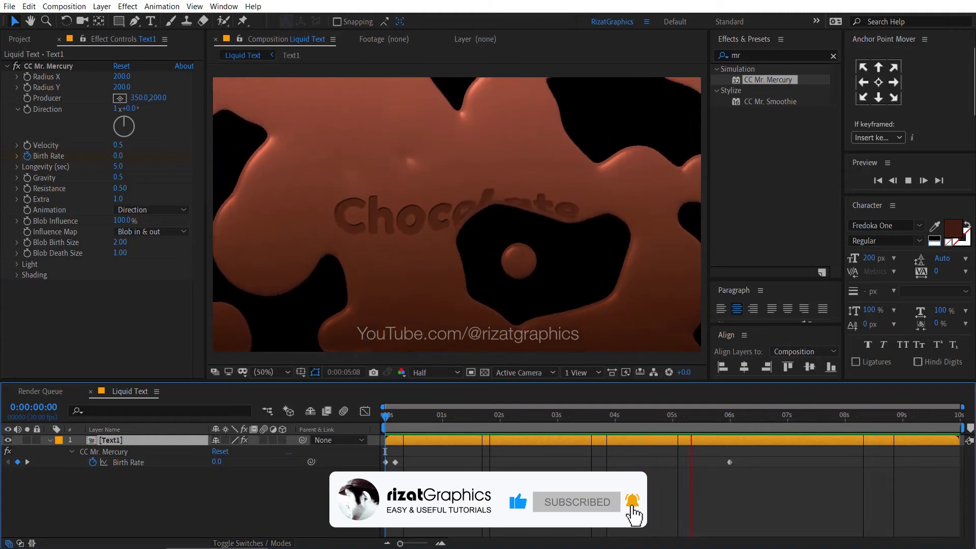
key(space)
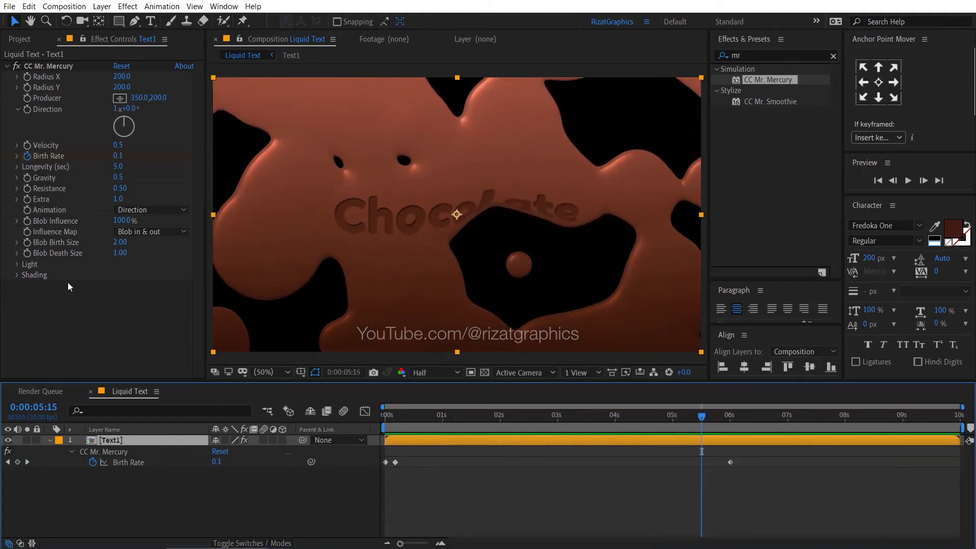
Change the Mercury light to Point Light and position it at about 960,530.
click(17, 265)
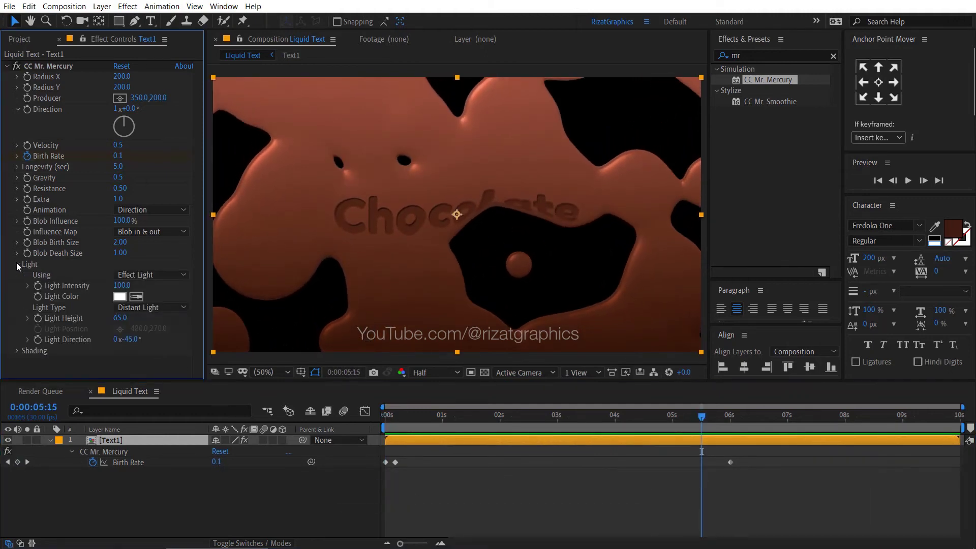
click(171, 308)
click(177, 332)
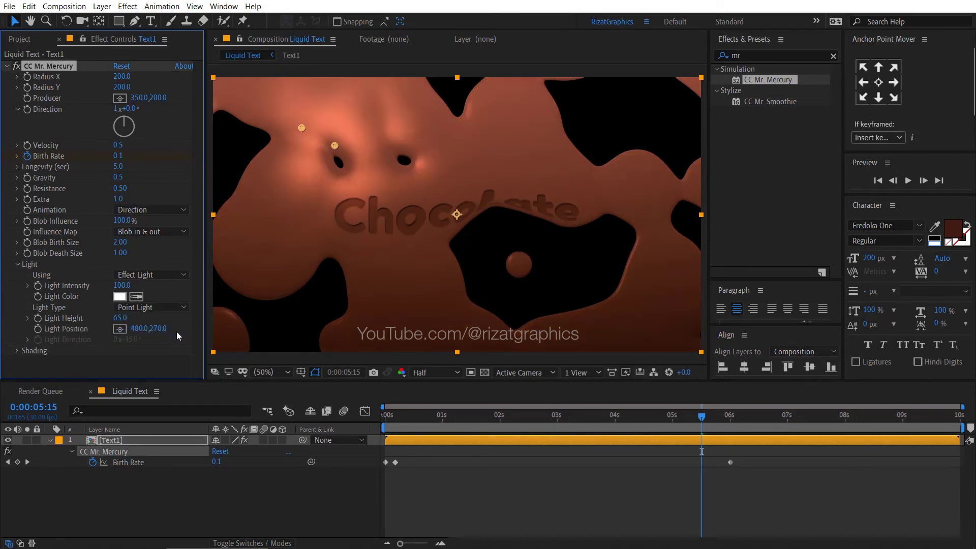
drag(334, 146, 634, 68)
drag(610, 186, 458, 223)
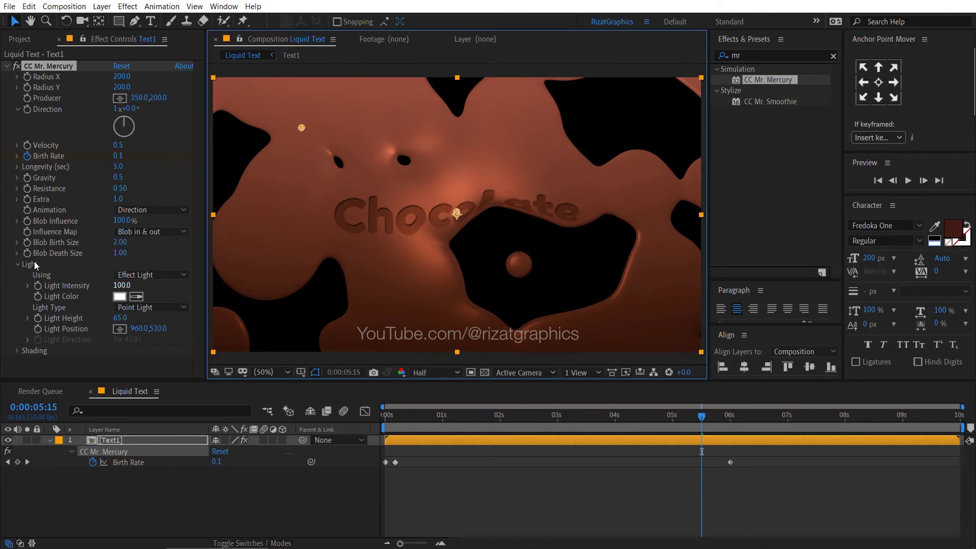
Raise the Shading Metal value to 25 and replay the preview from the start.
click(18, 265)
click(17, 275)
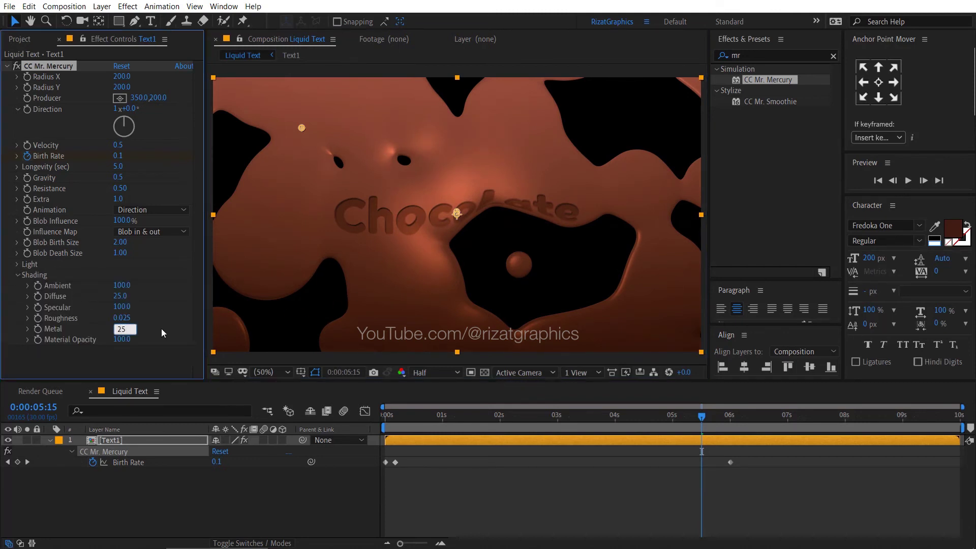
text(25)
key(Return)
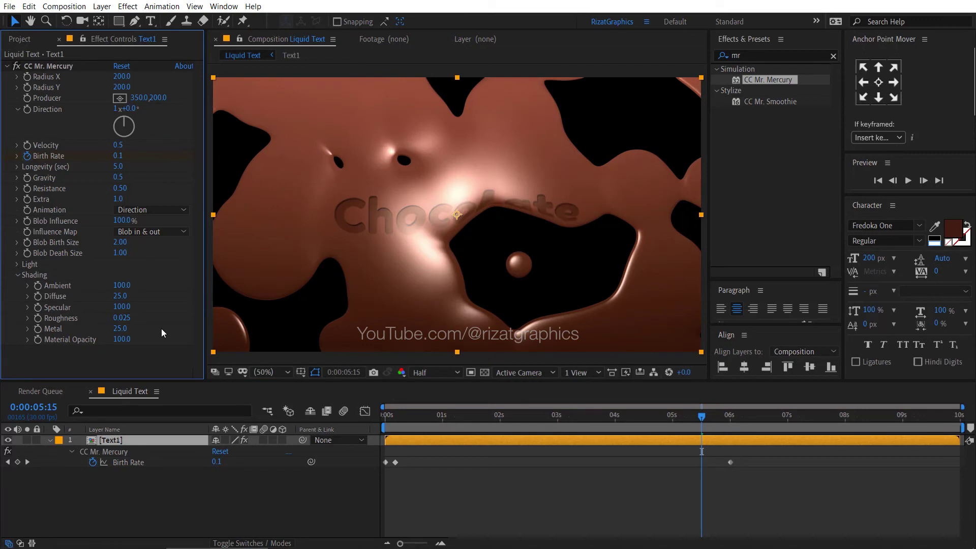
click(65, 68)
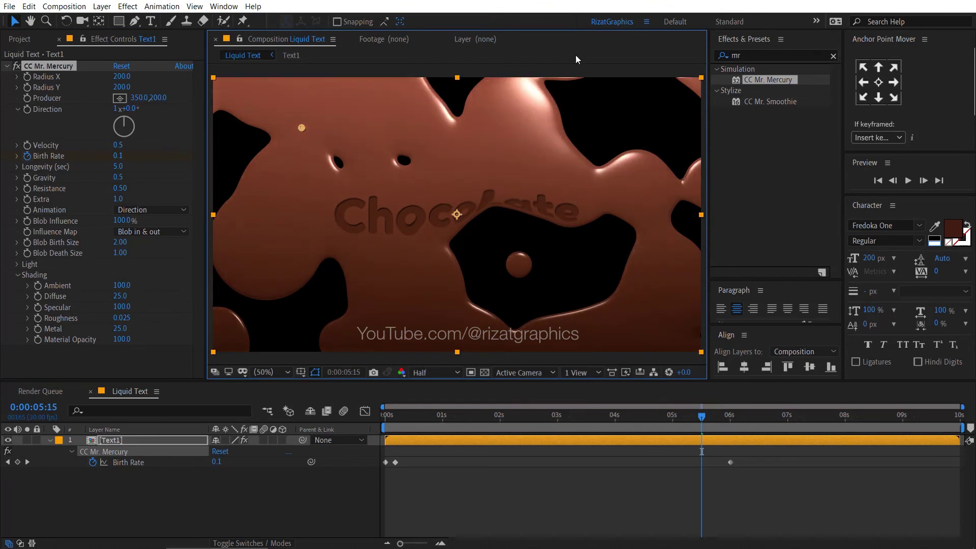
drag(441, 420, 367, 412)
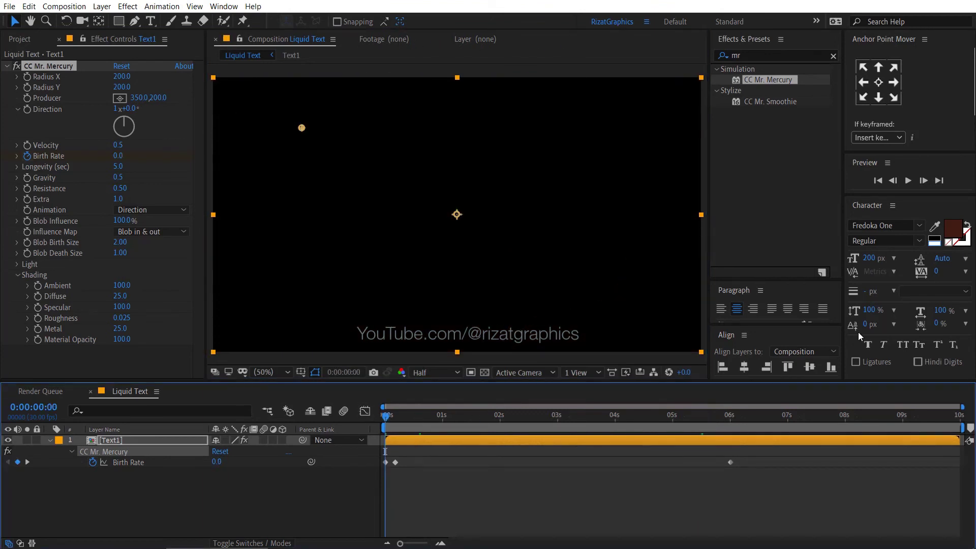
click(910, 183)
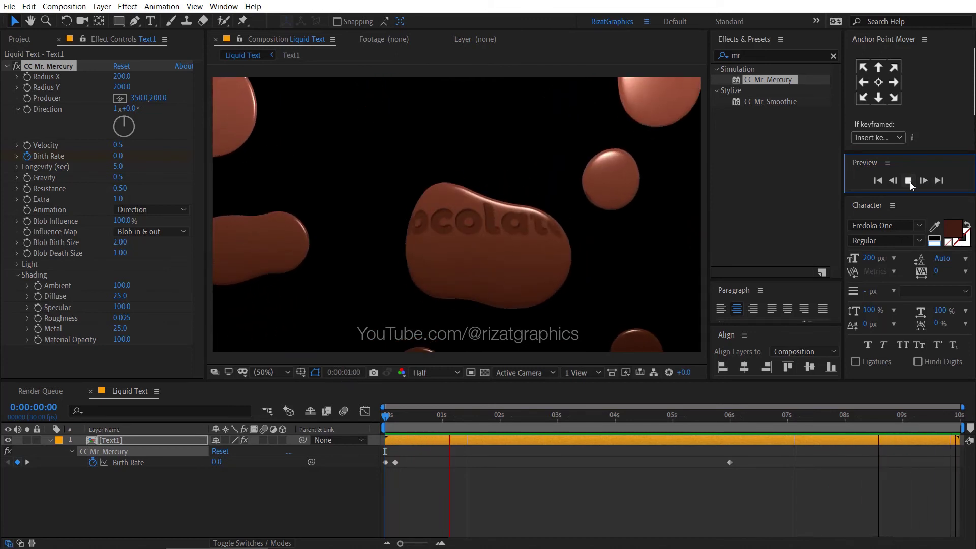
key(space)
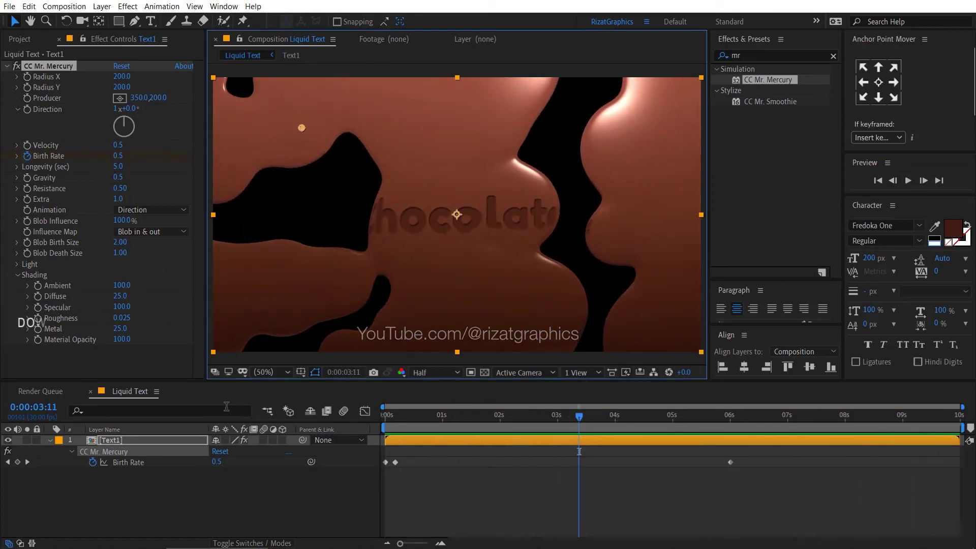
Duplicate the Text1 pre-comp as Text2 and place it in Liquid Text directly beneath Text1.
click(50, 440)
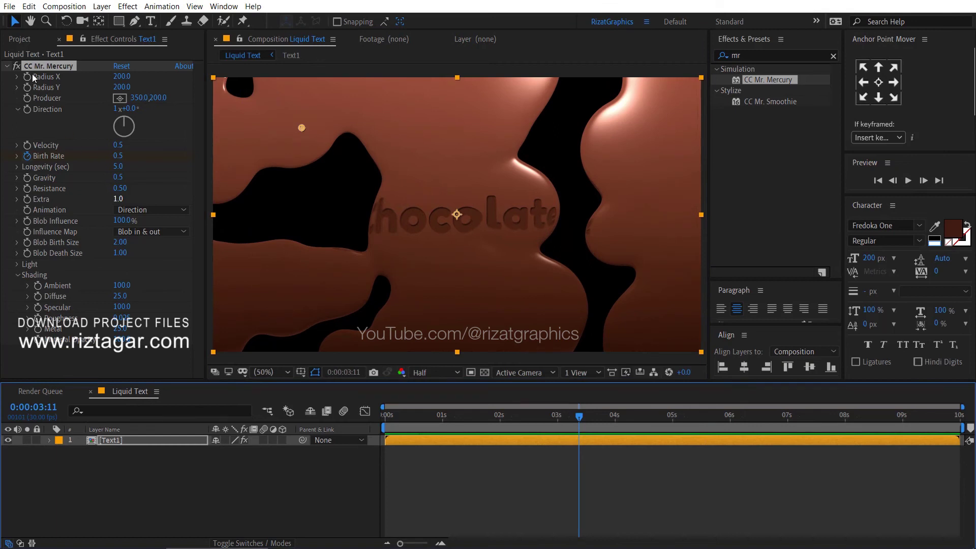
click(22, 41)
click(52, 184)
click(53, 179)
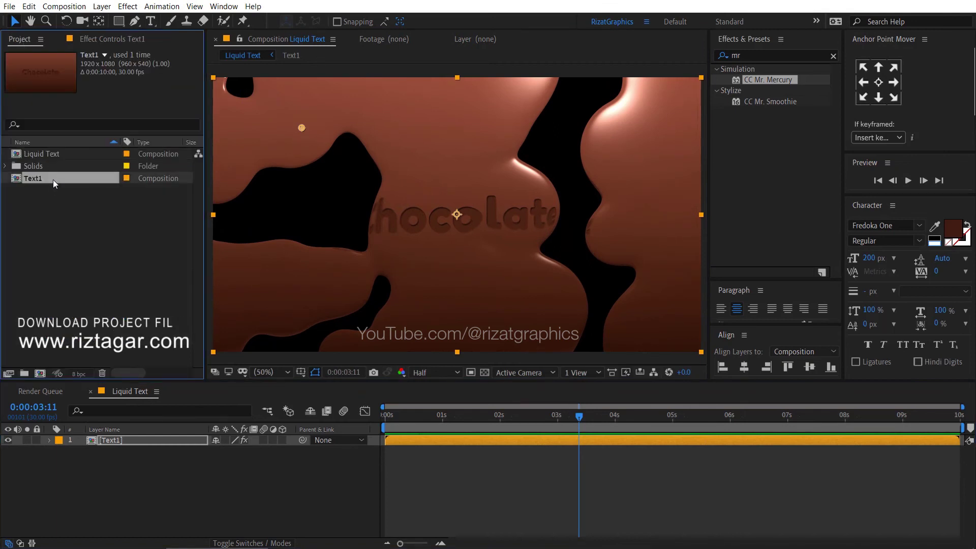
key(ctrl+d)
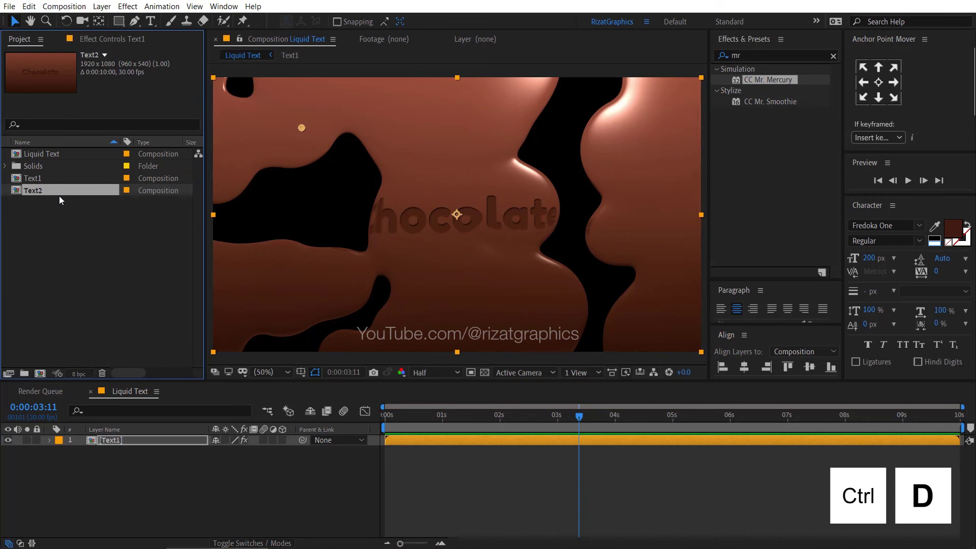
drag(59, 192, 92, 478)
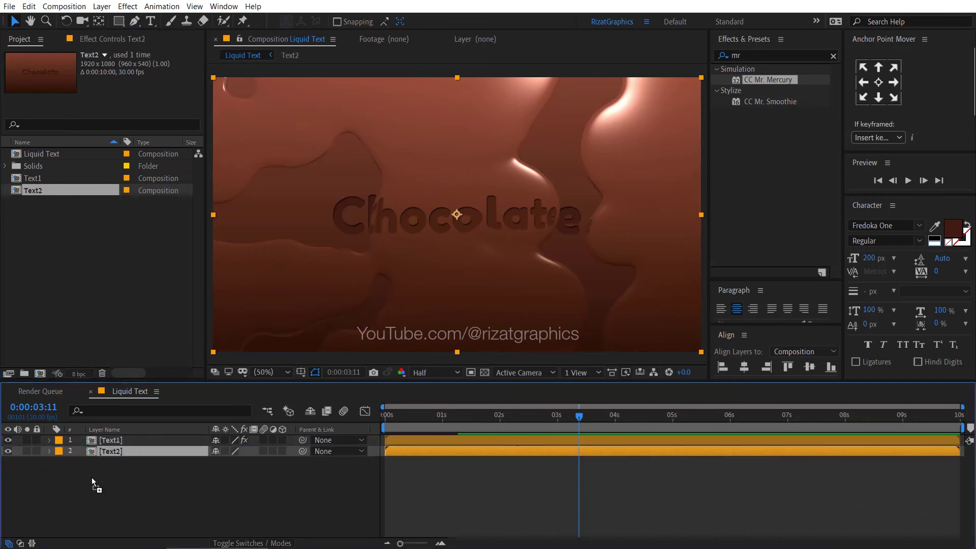
Change the Chocolate text fill in Text2 to B95C50, then go back to Liquid Text.
double_click(118, 451)
click(122, 441)
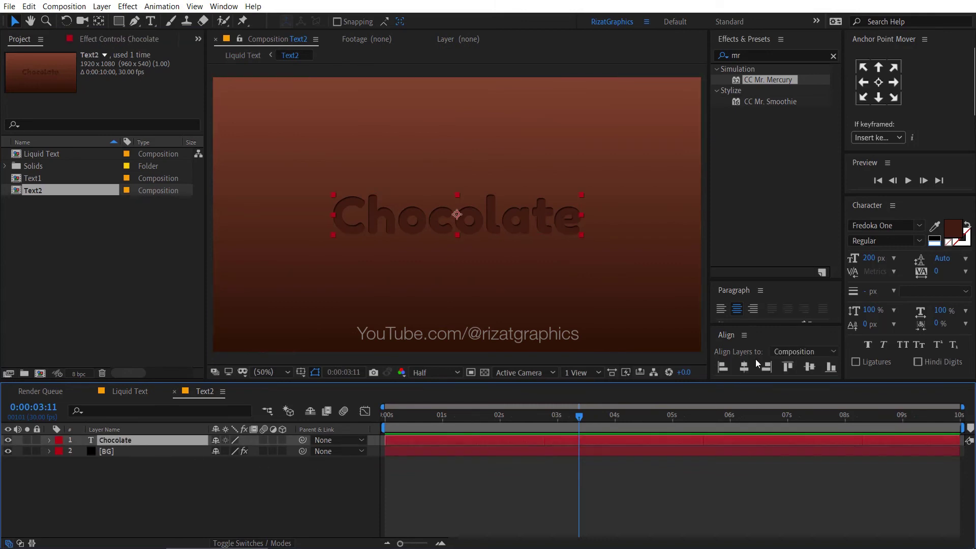
click(953, 233)
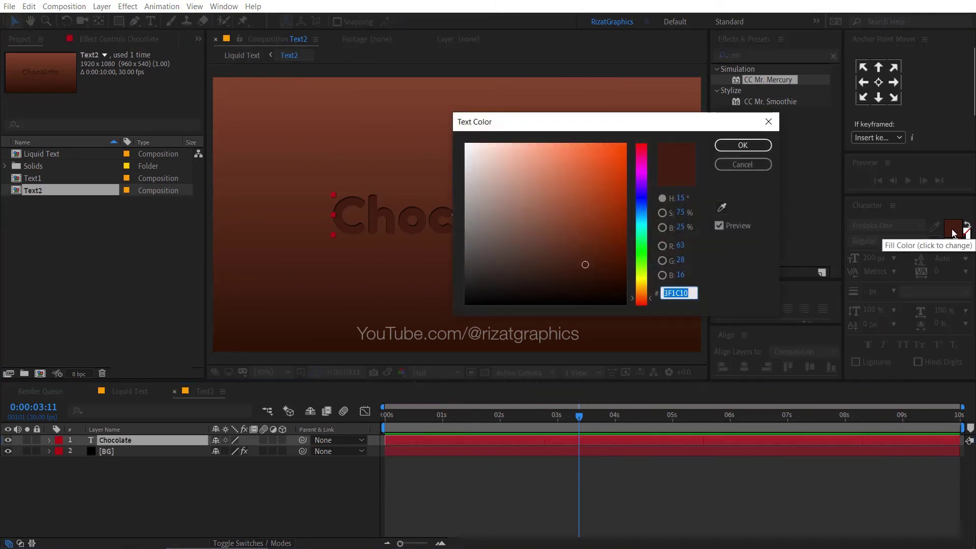
text(B95C50)
click(752, 146)
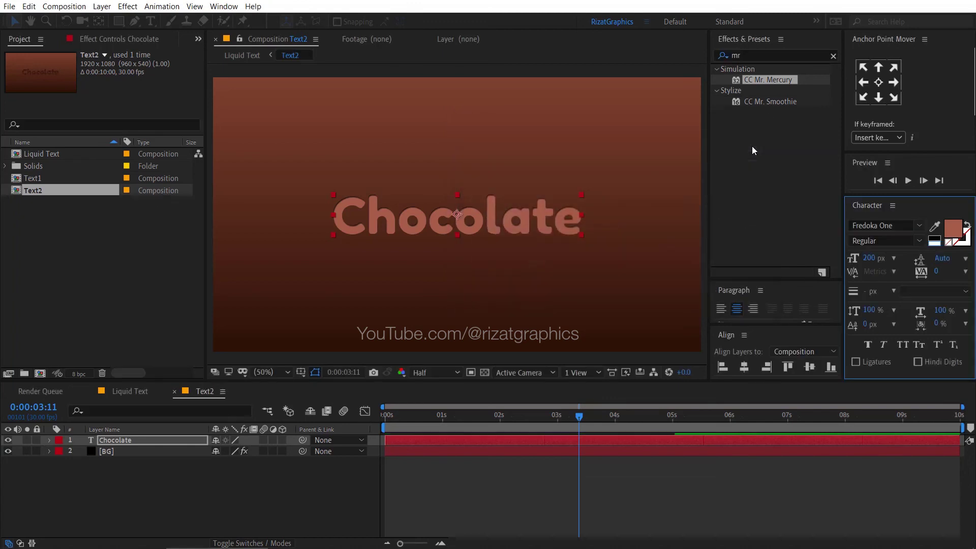
click(129, 390)
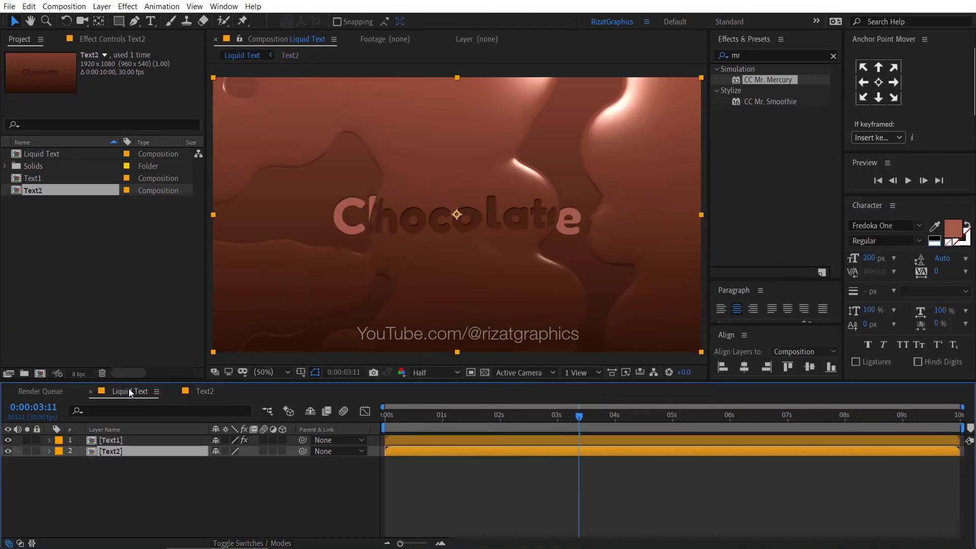
Rewind to 0:00:00:00, play the Liquid Text animation through, then stop it.
drag(394, 407, 376, 416)
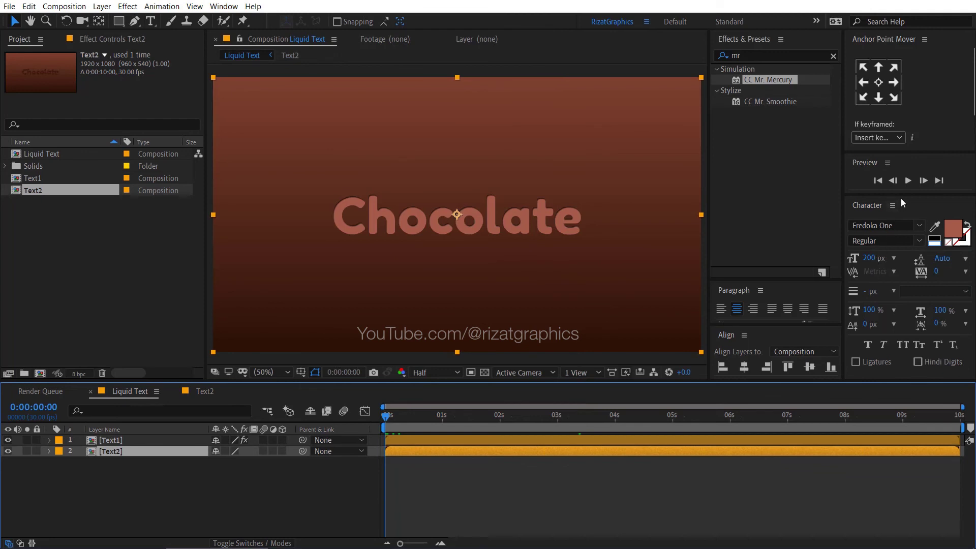
click(907, 180)
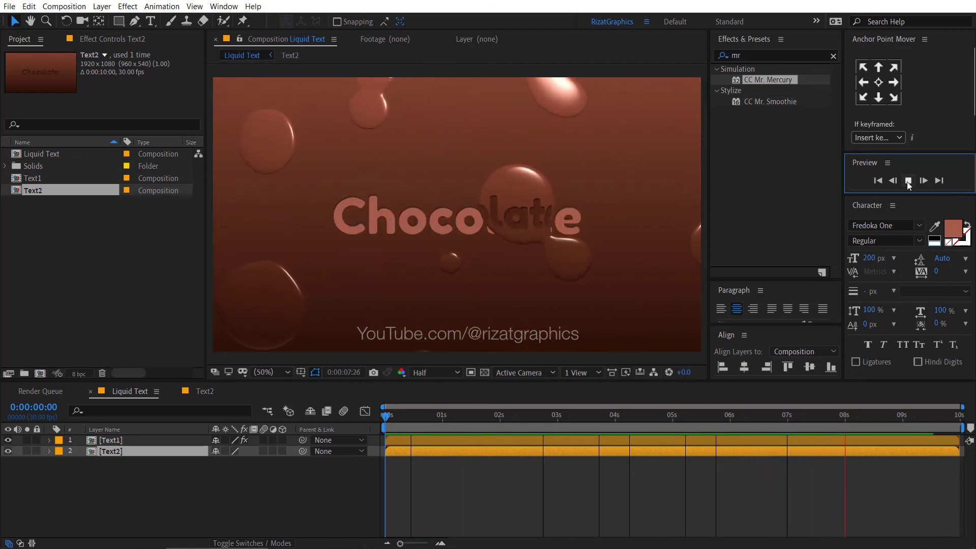
click(907, 181)
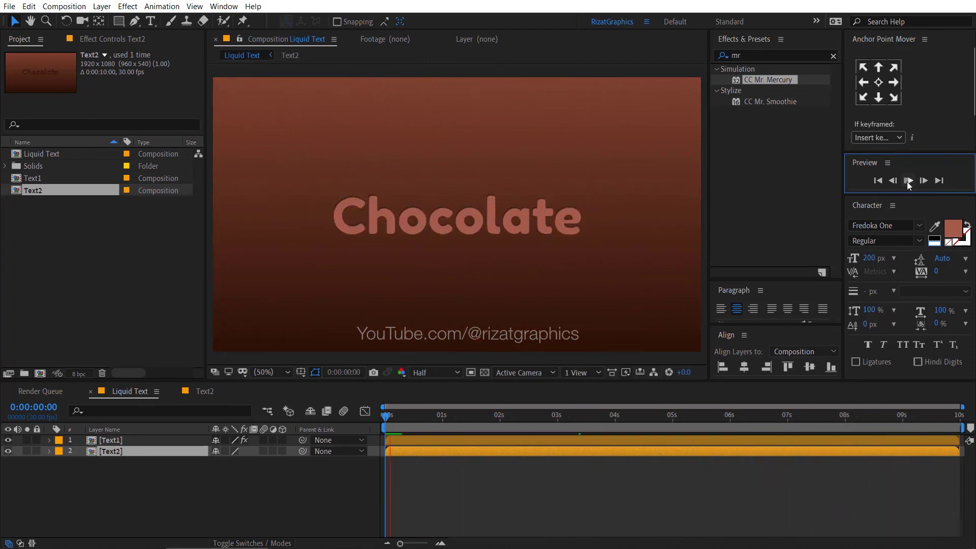